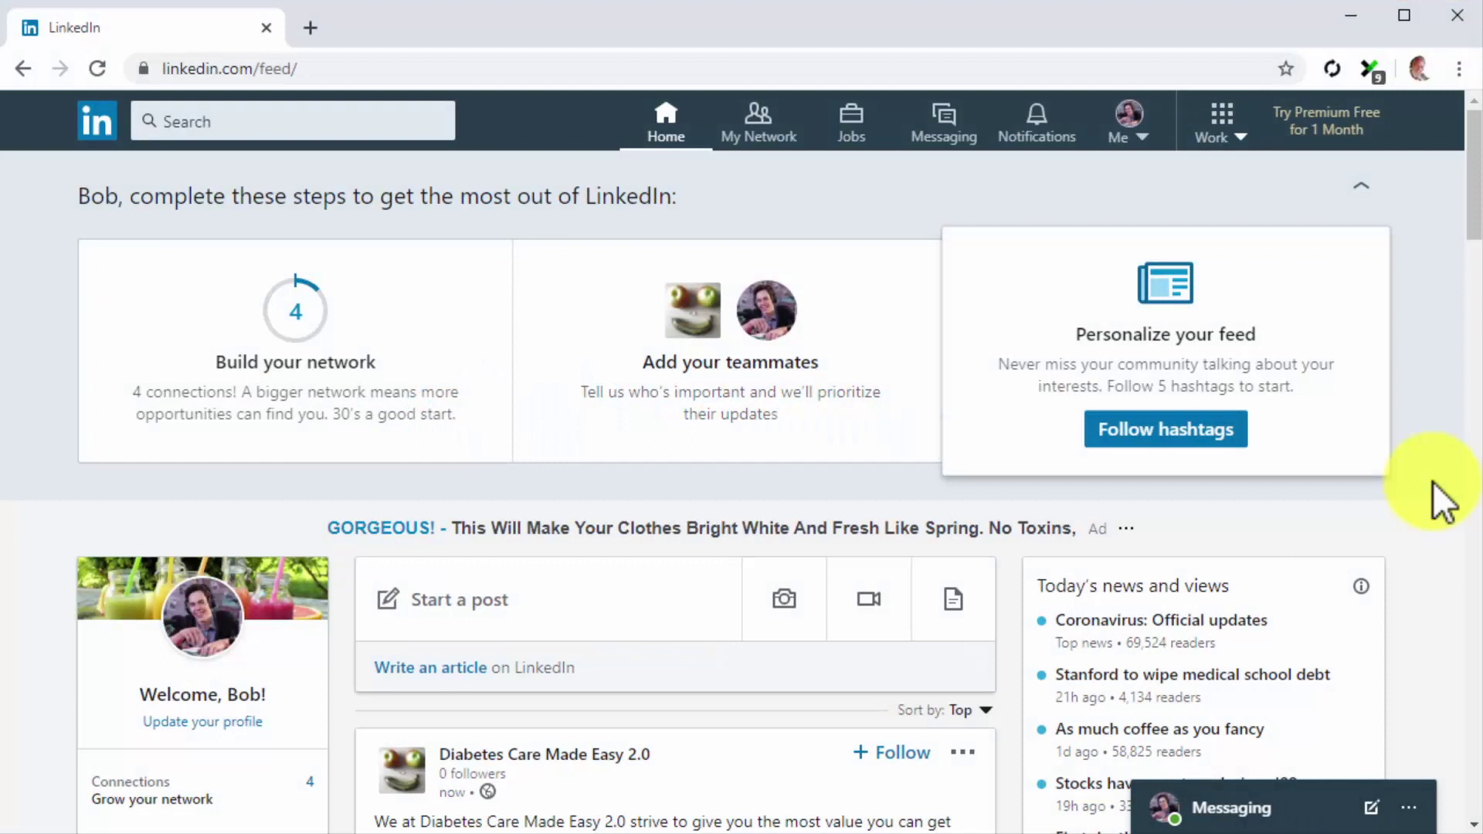
From Work > Groups, open a blank Create group form.
click(1223, 127)
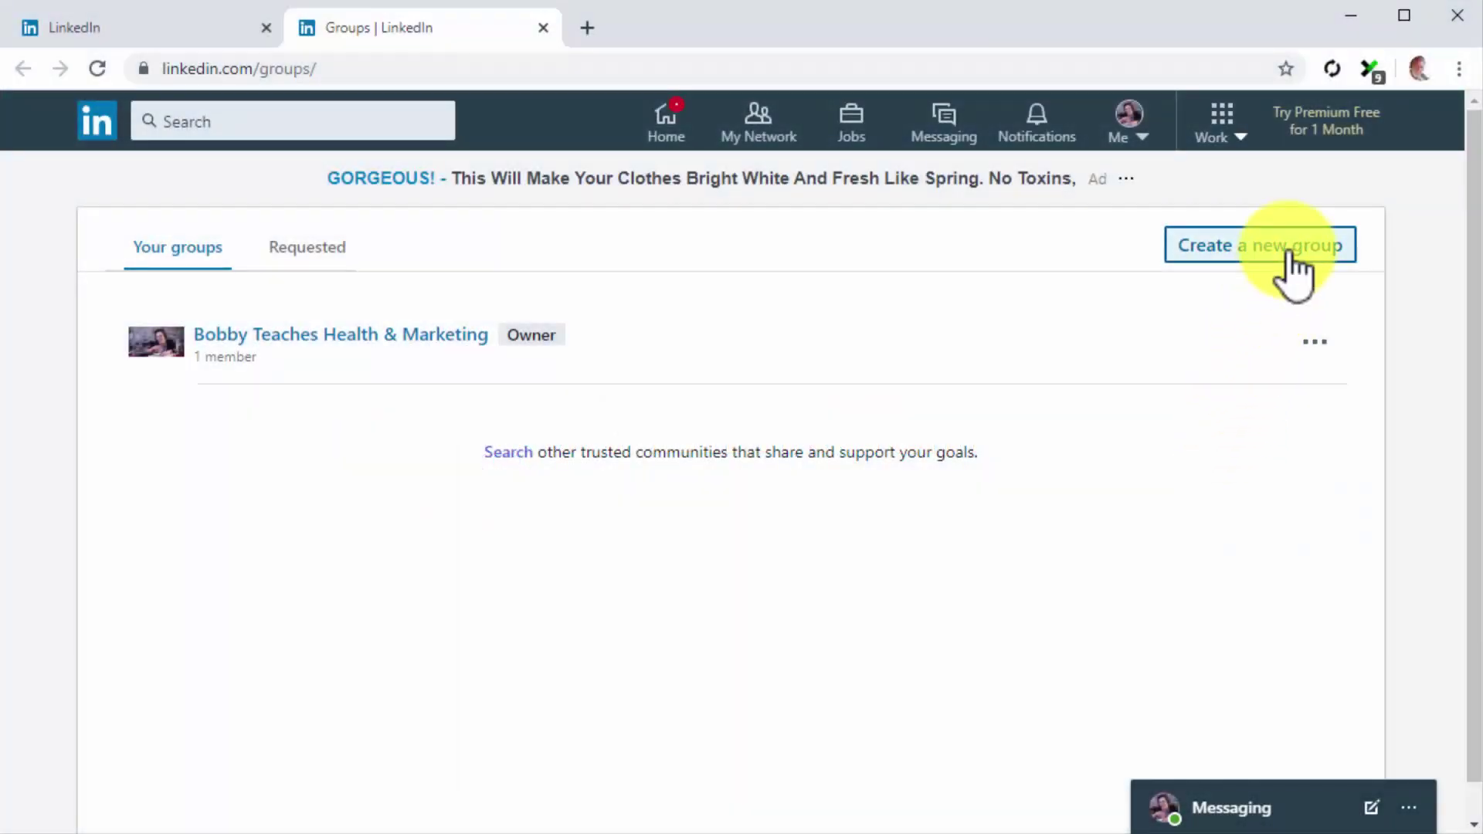
click(1295, 269)
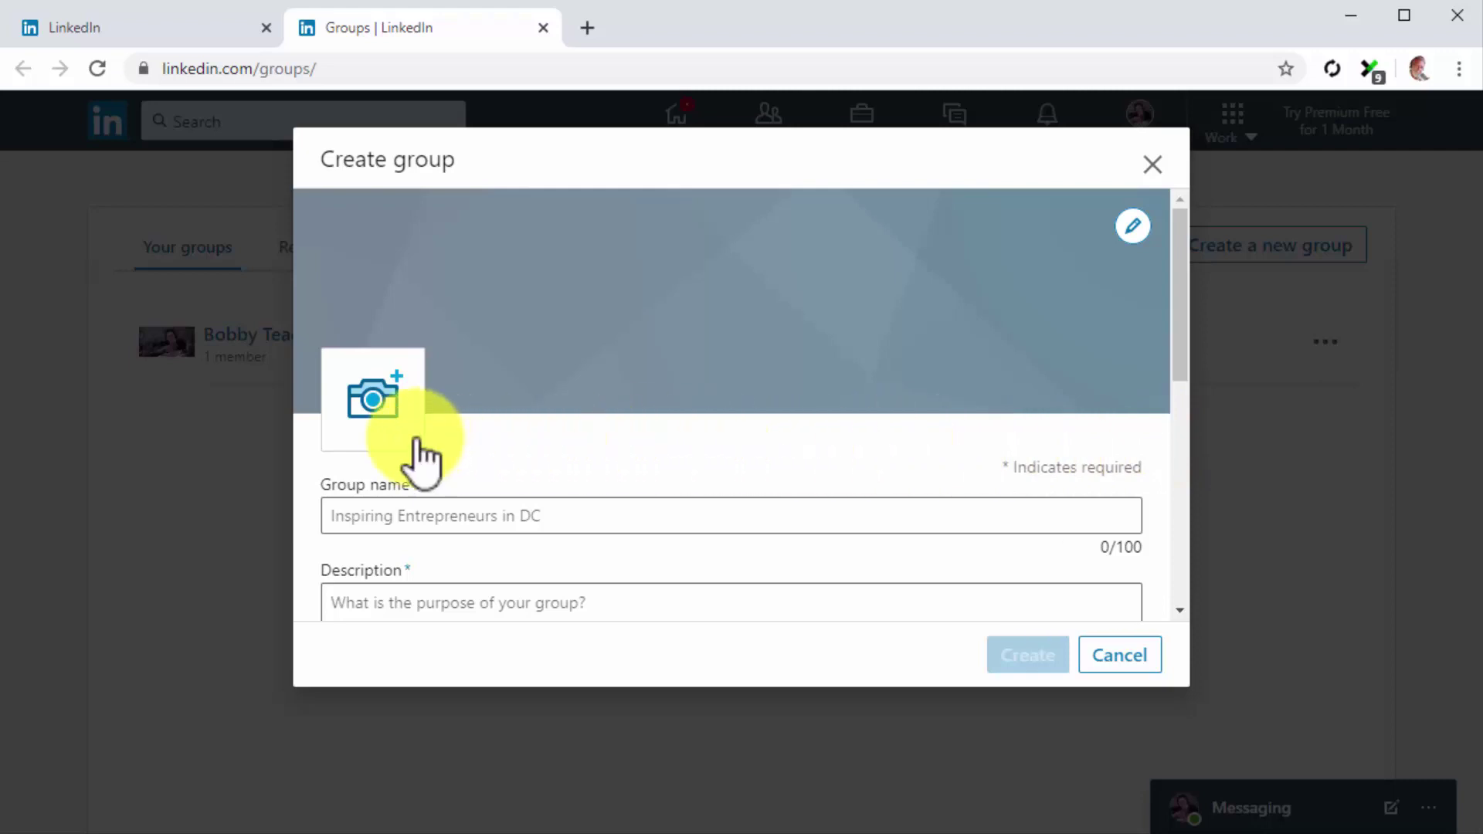
Give the new group an apple-face logo and a colourful juice-jars cover photo.
click(391, 406)
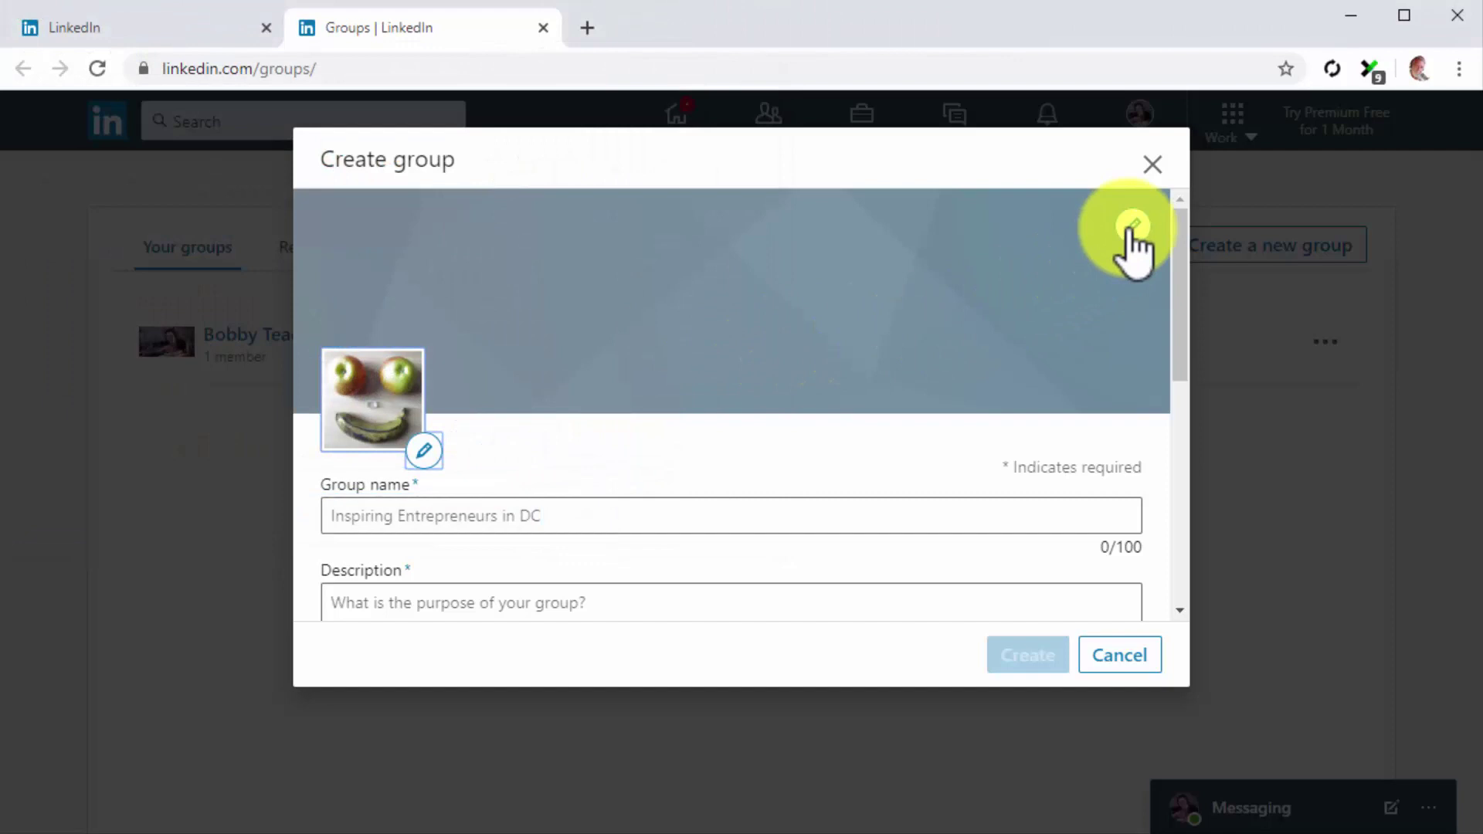
click(1133, 225)
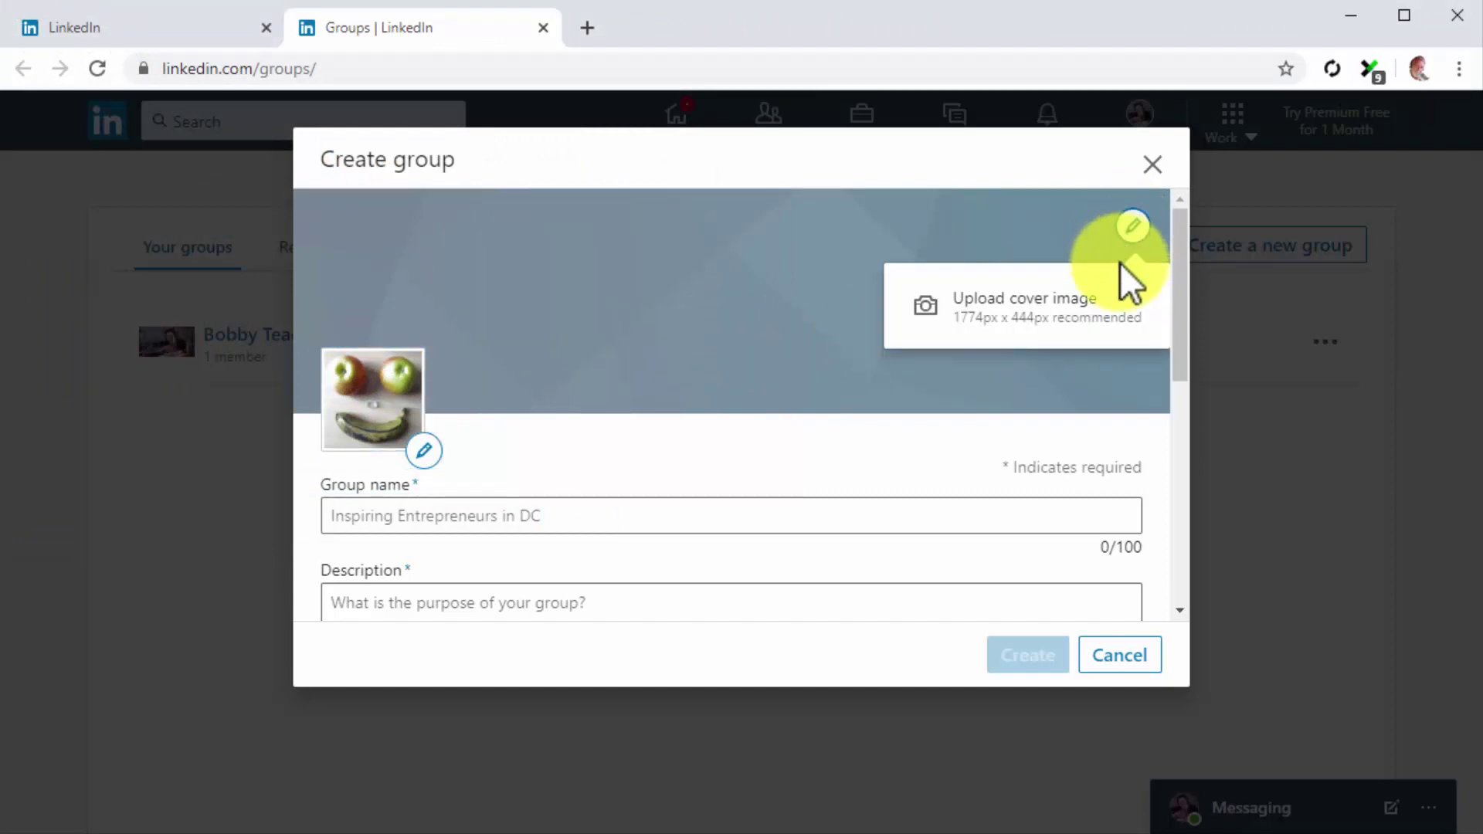
click(1100, 304)
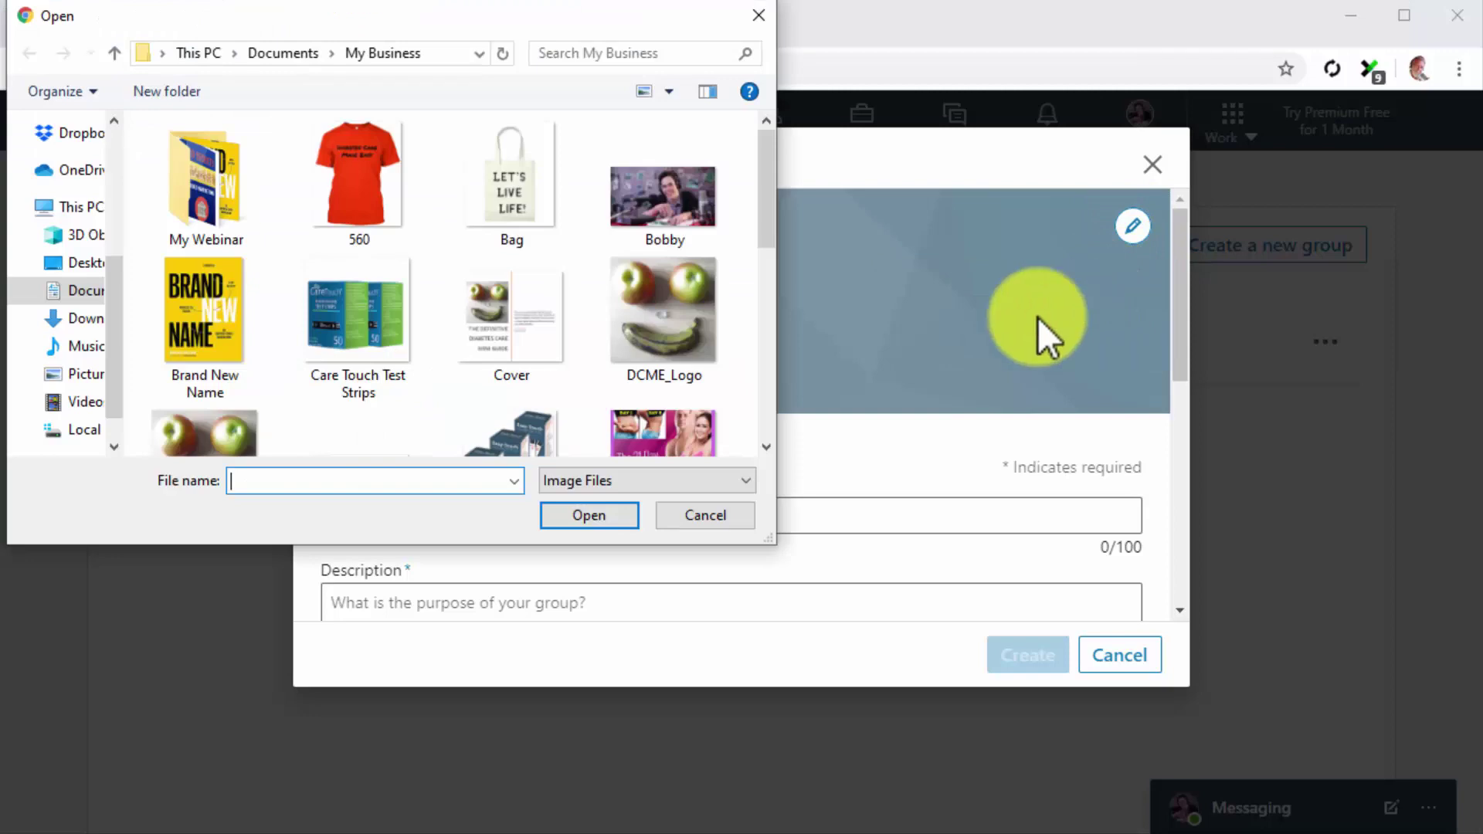
scroll(638, 371, down, 2)
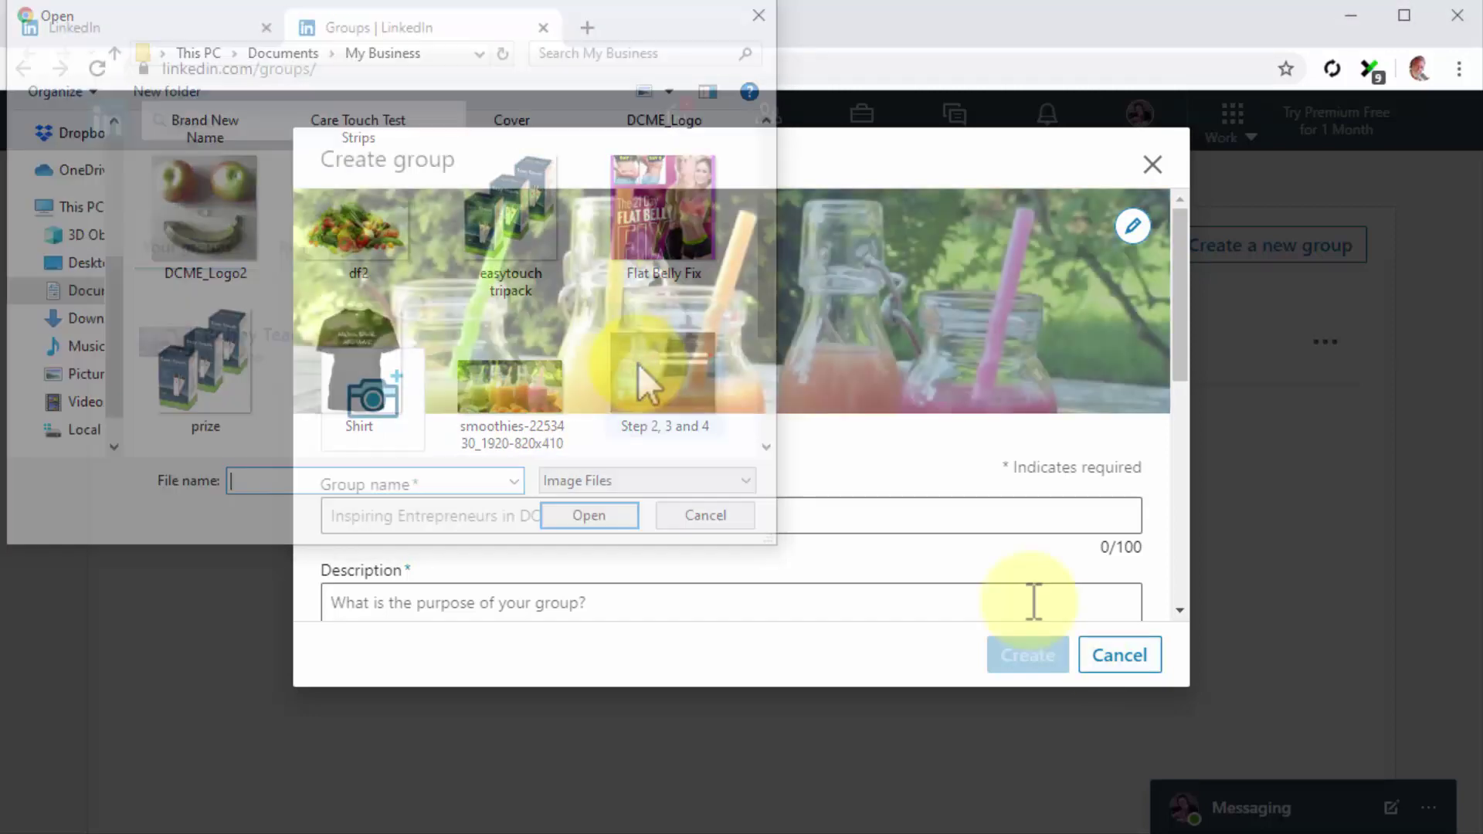
click(872, 513)
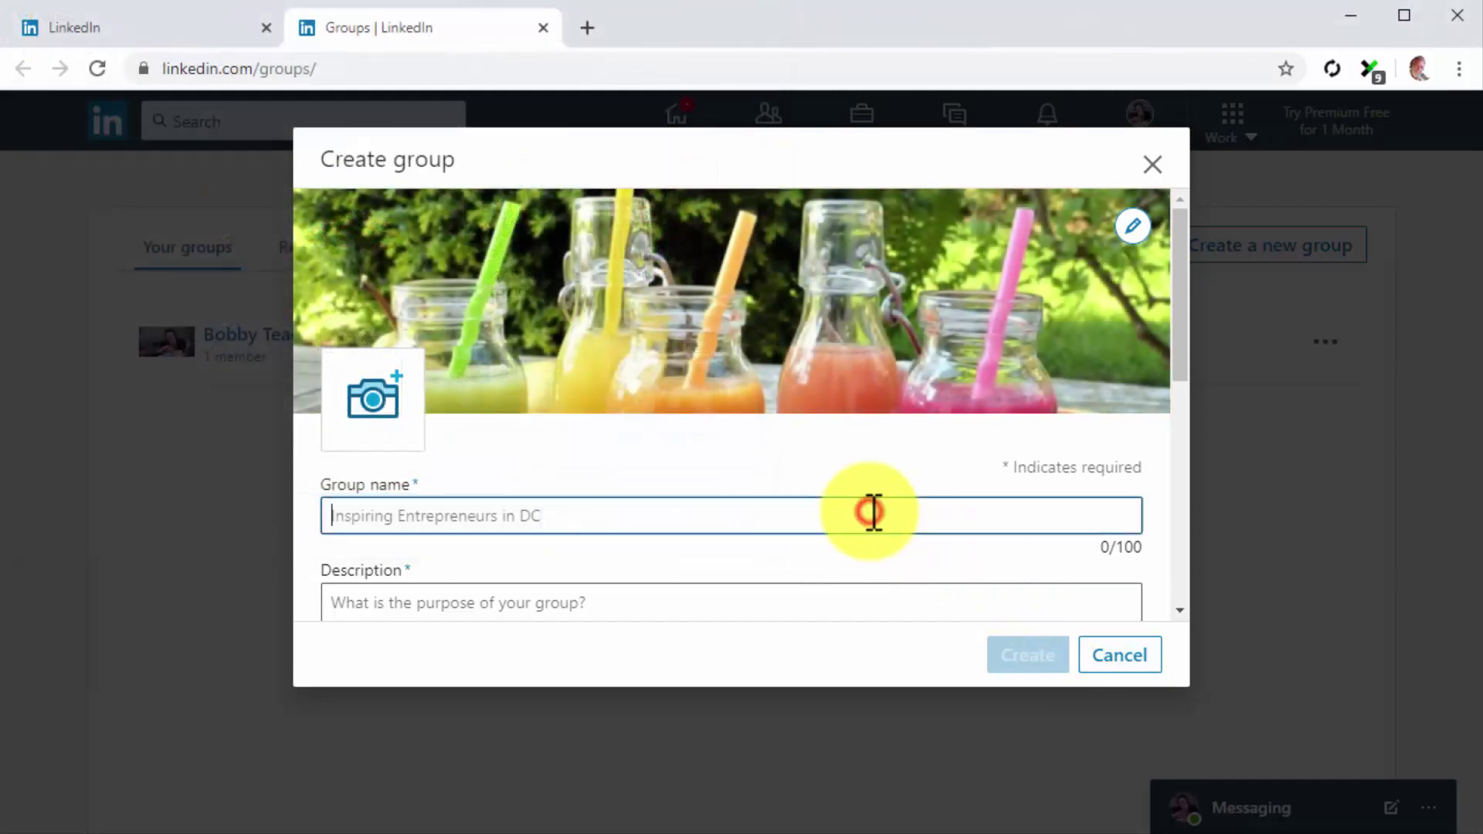
text(Health Awareness and Modern Lifestyles)
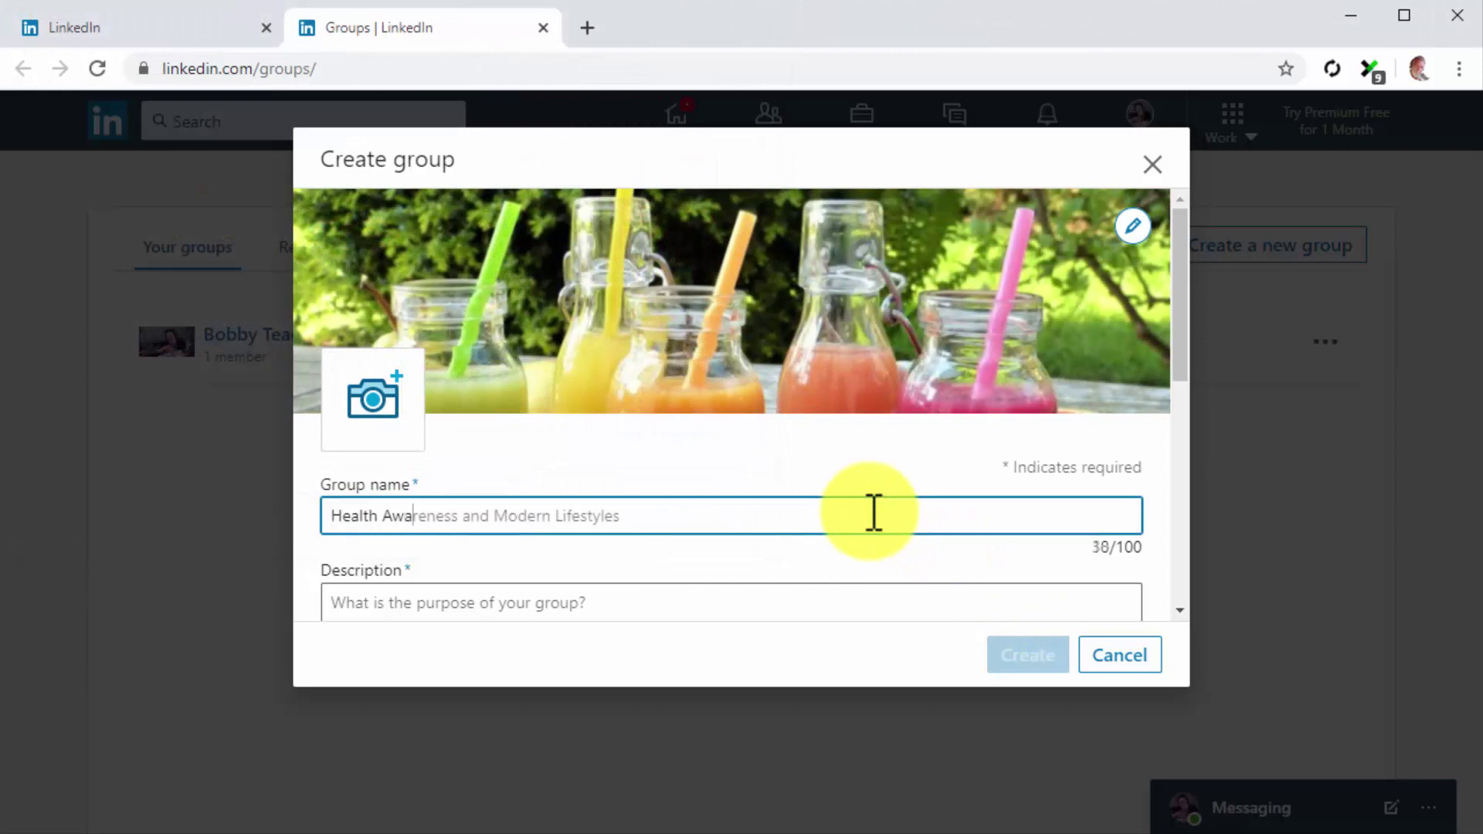
scroll(872, 514, down, 1)
Create the listed group 'Health Awareness and Modern Lifestyles' with its description.
click(872, 513)
text(Le)
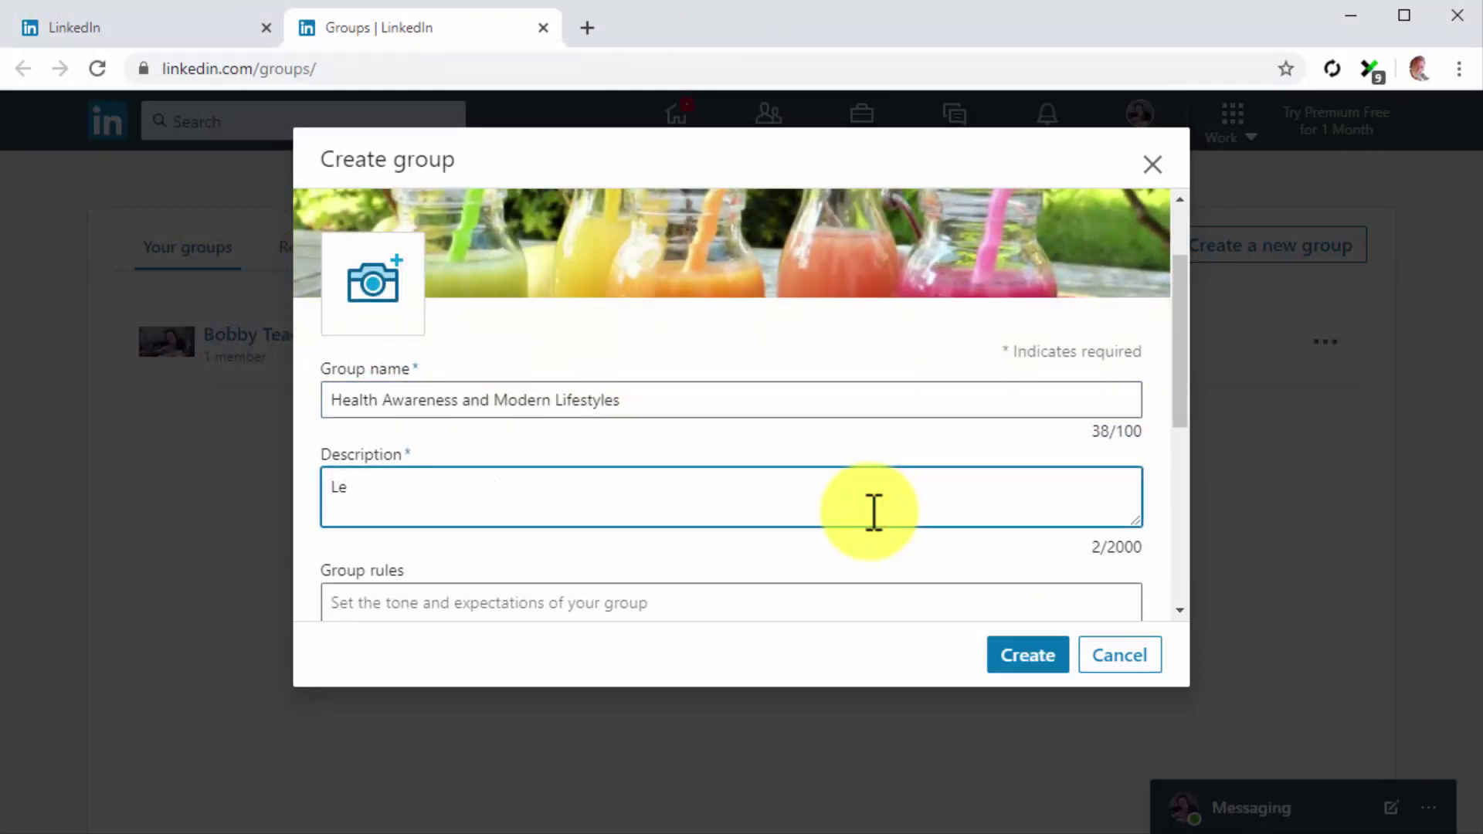
text(t)
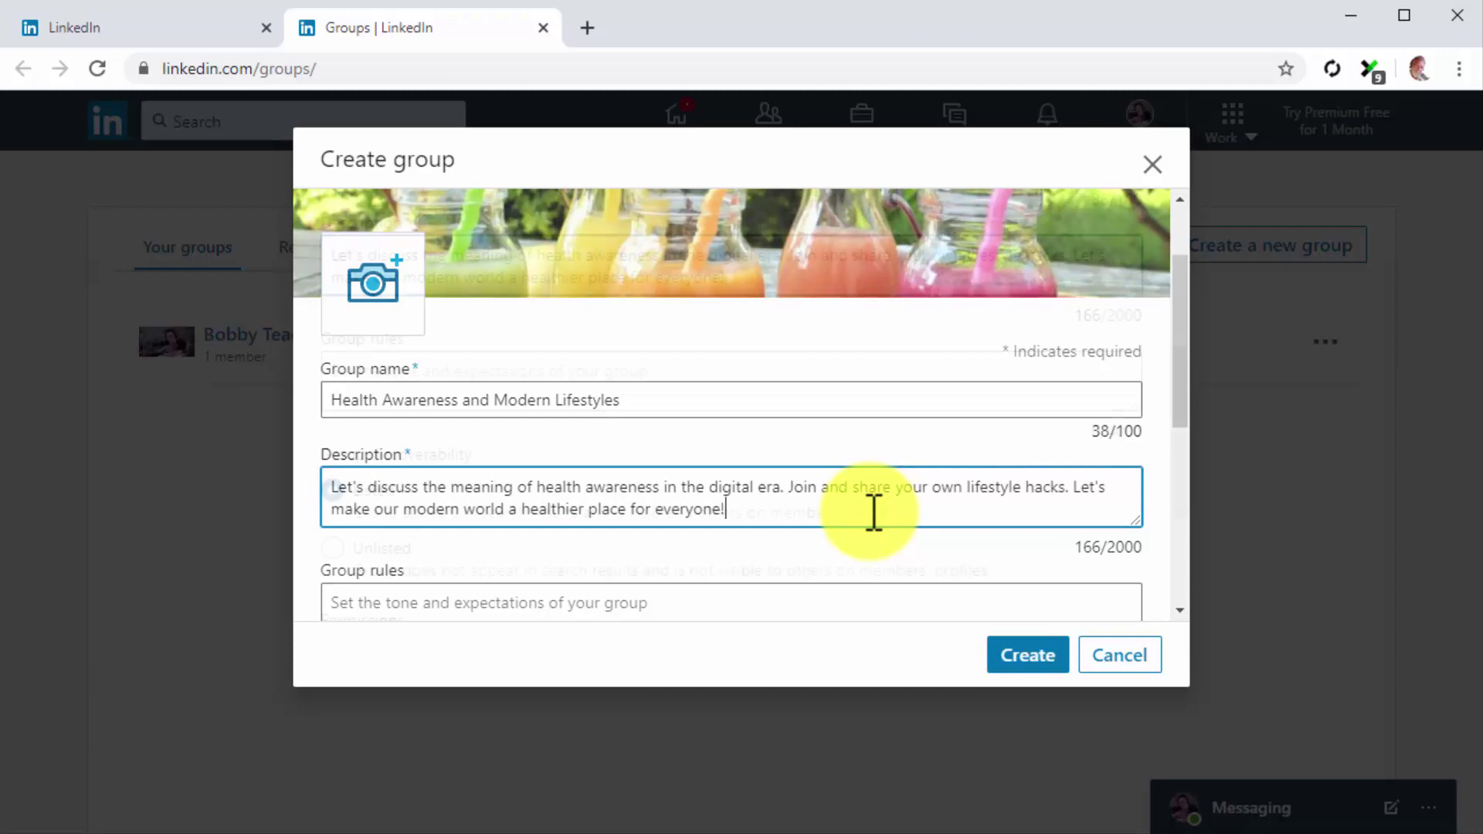
click(812, 382)
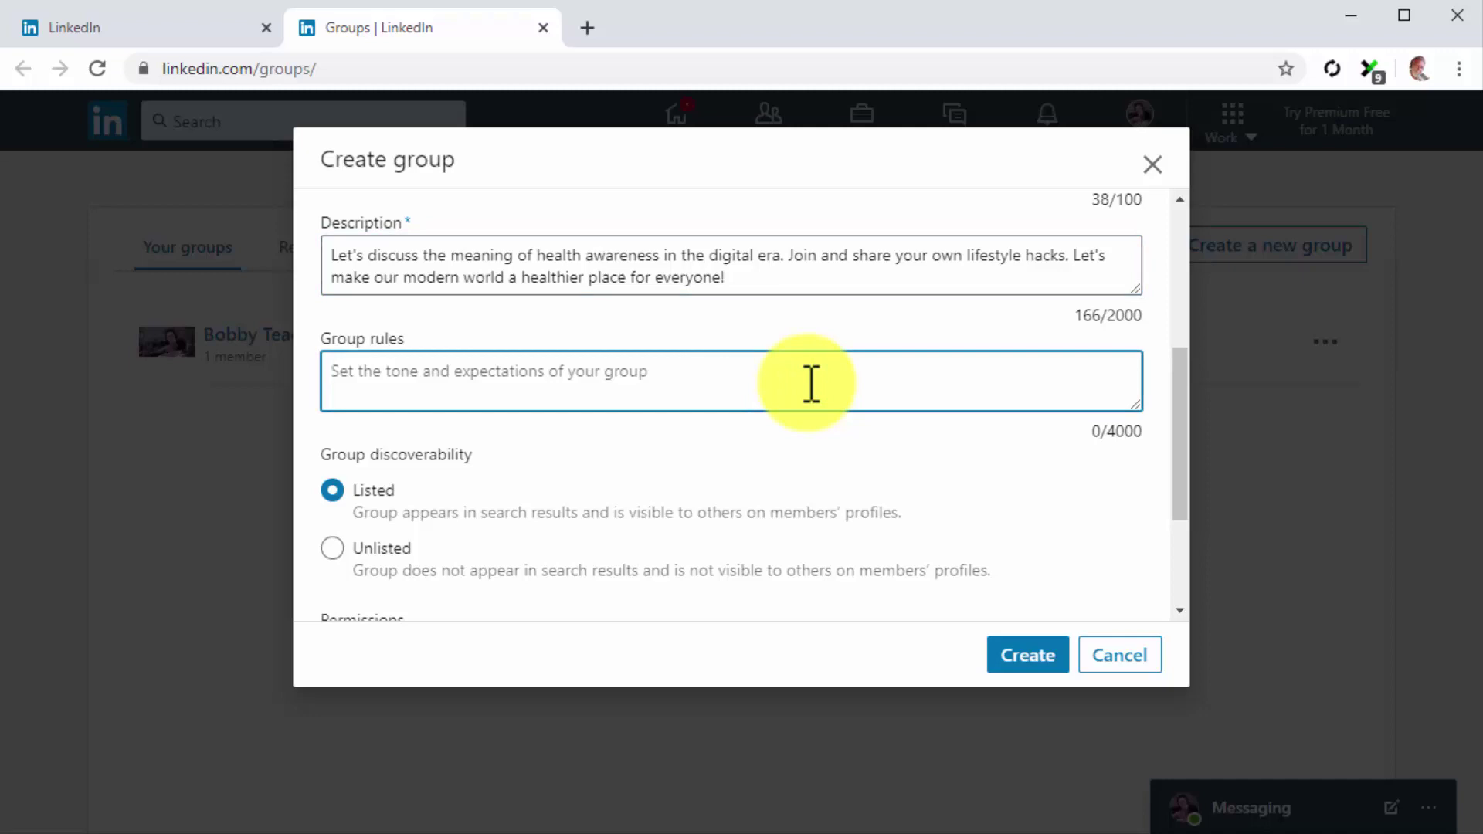
scroll(812, 384, down, 1)
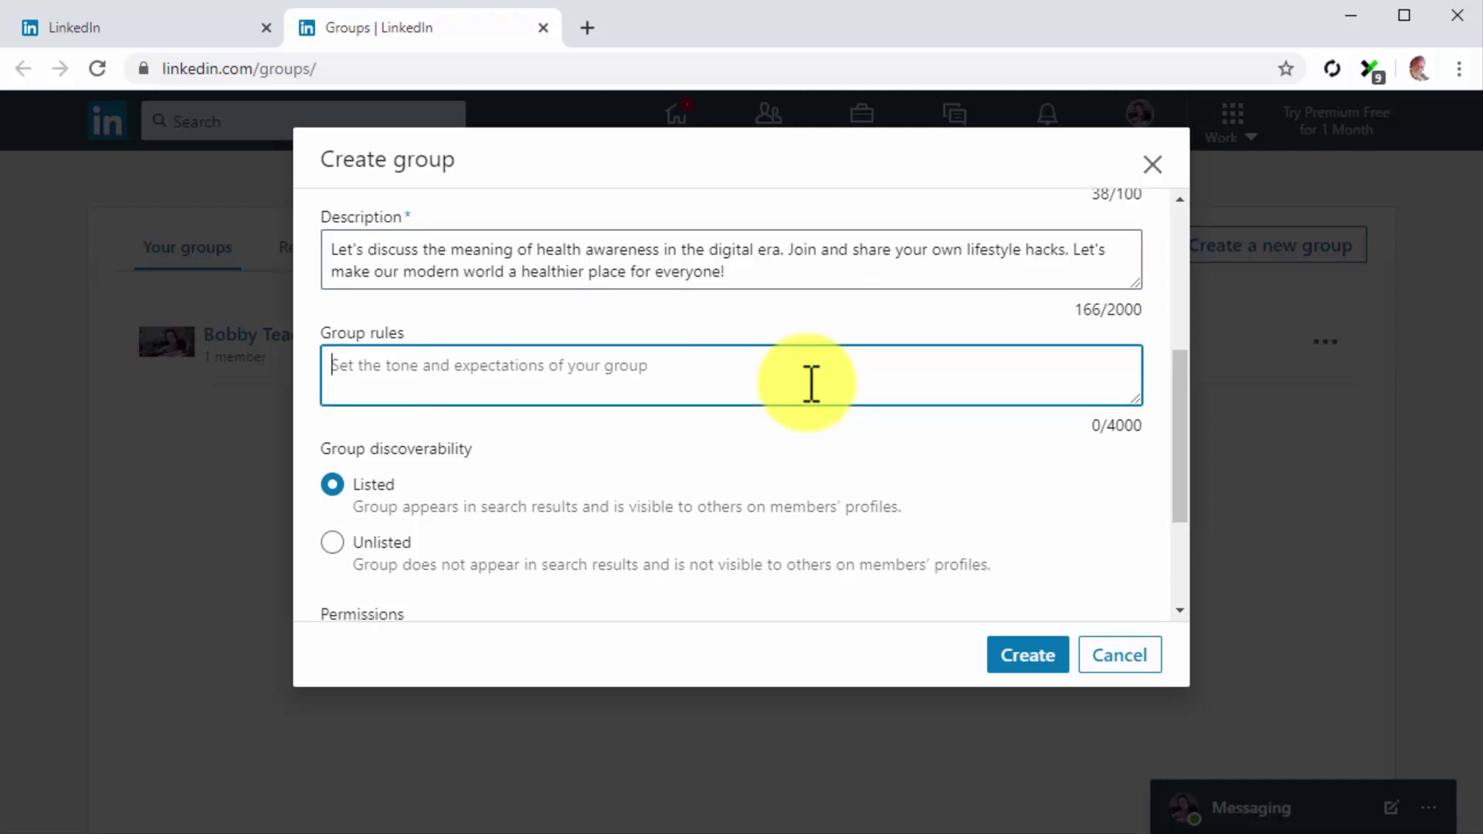
scroll(812, 382, down, 1)
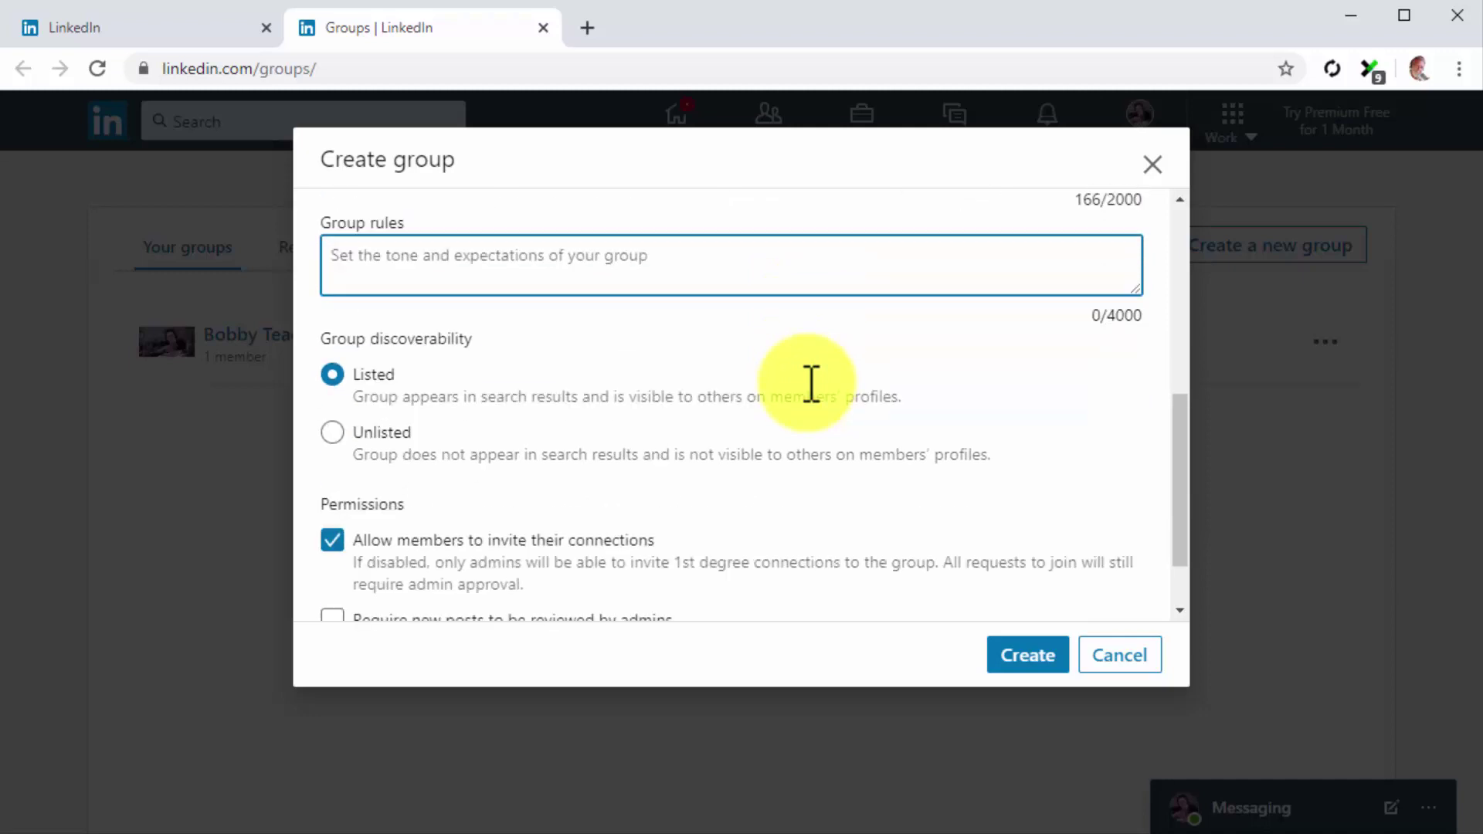
click(338, 379)
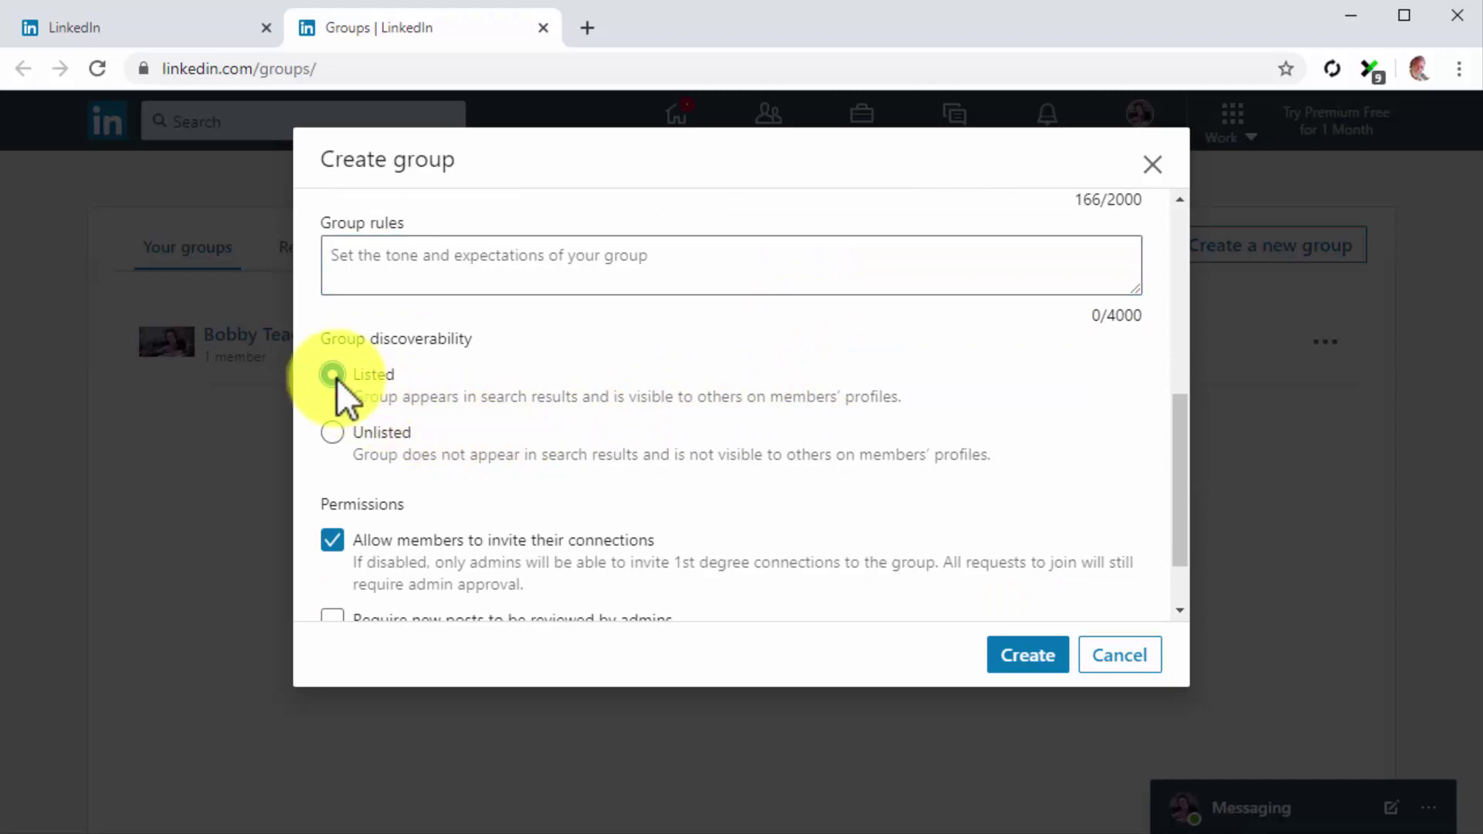
scroll(338, 379, down, 1)
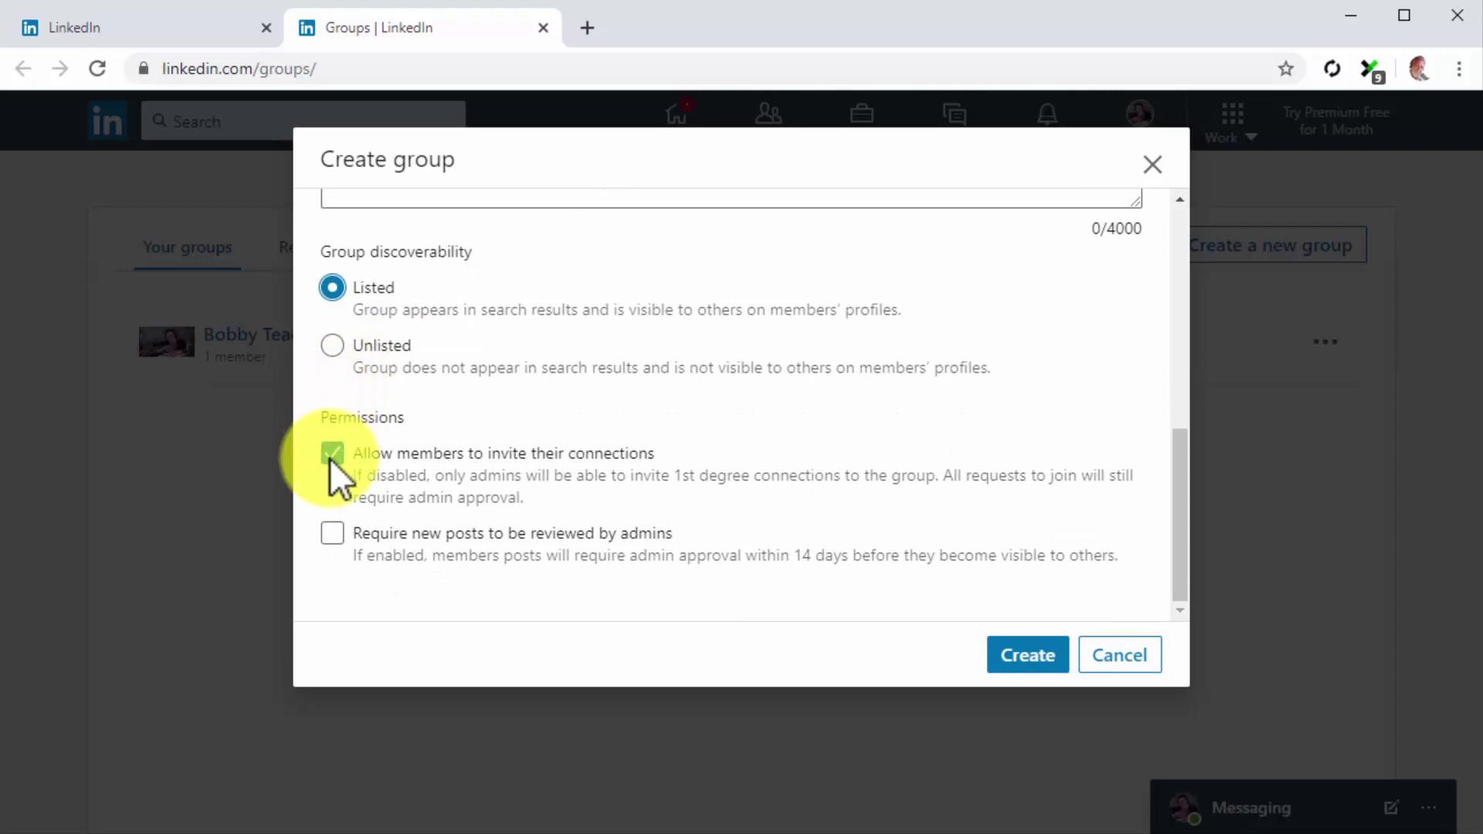
click(994, 660)
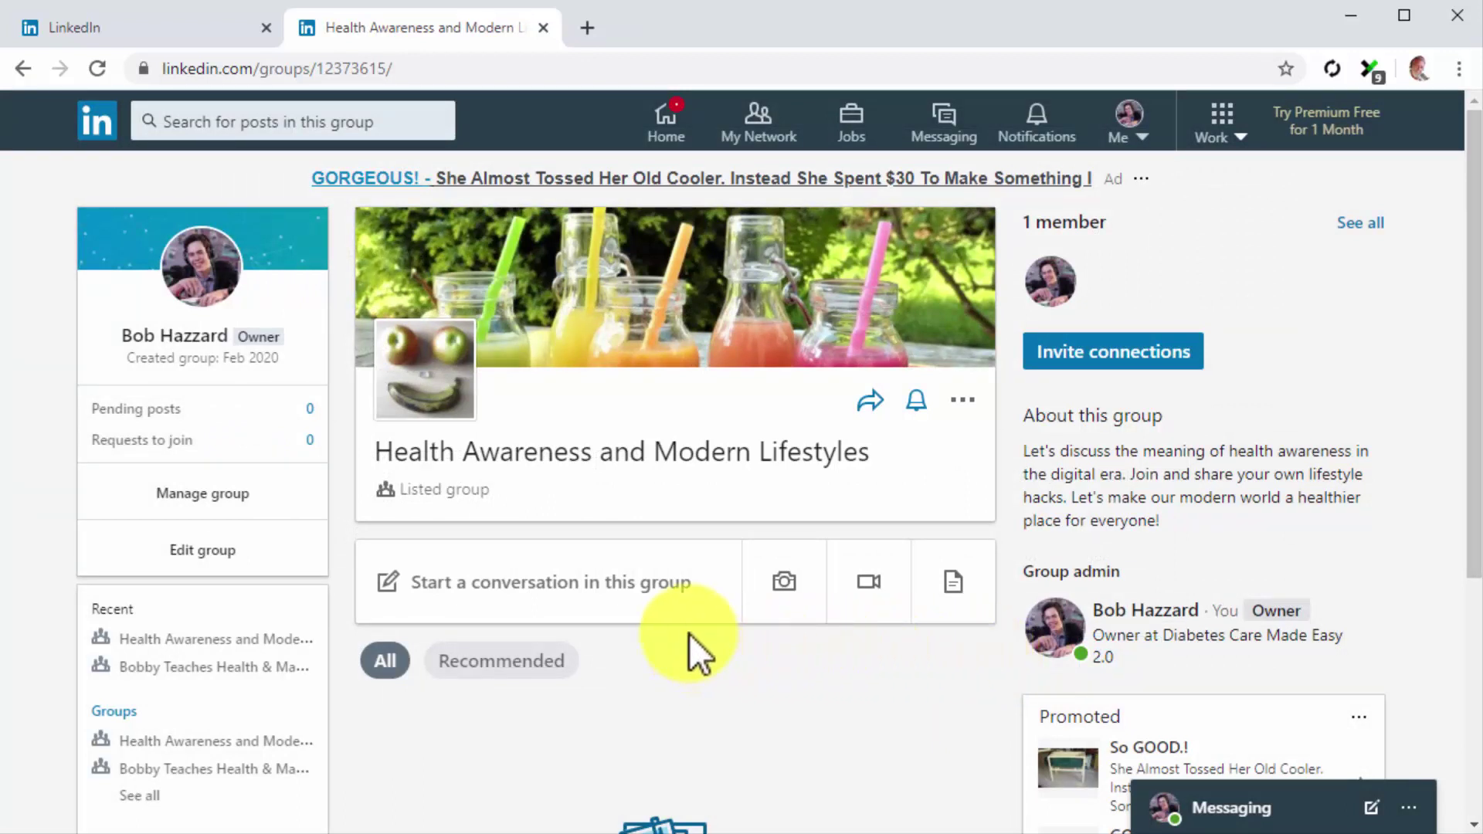
Write the welcome post text, including a closing thanks, in the new group.
click(662, 586)
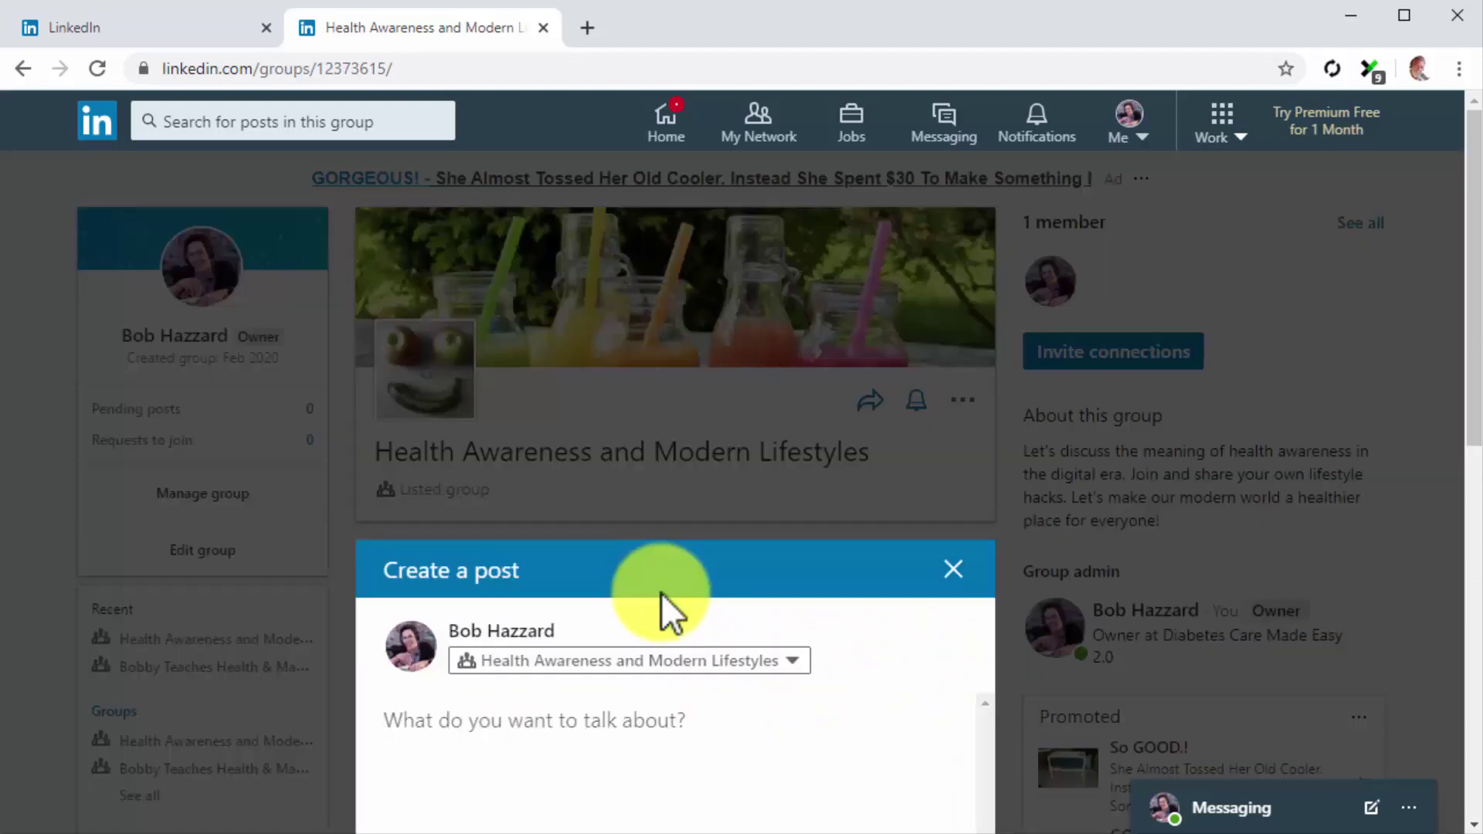
scroll(662, 592, down, 1)
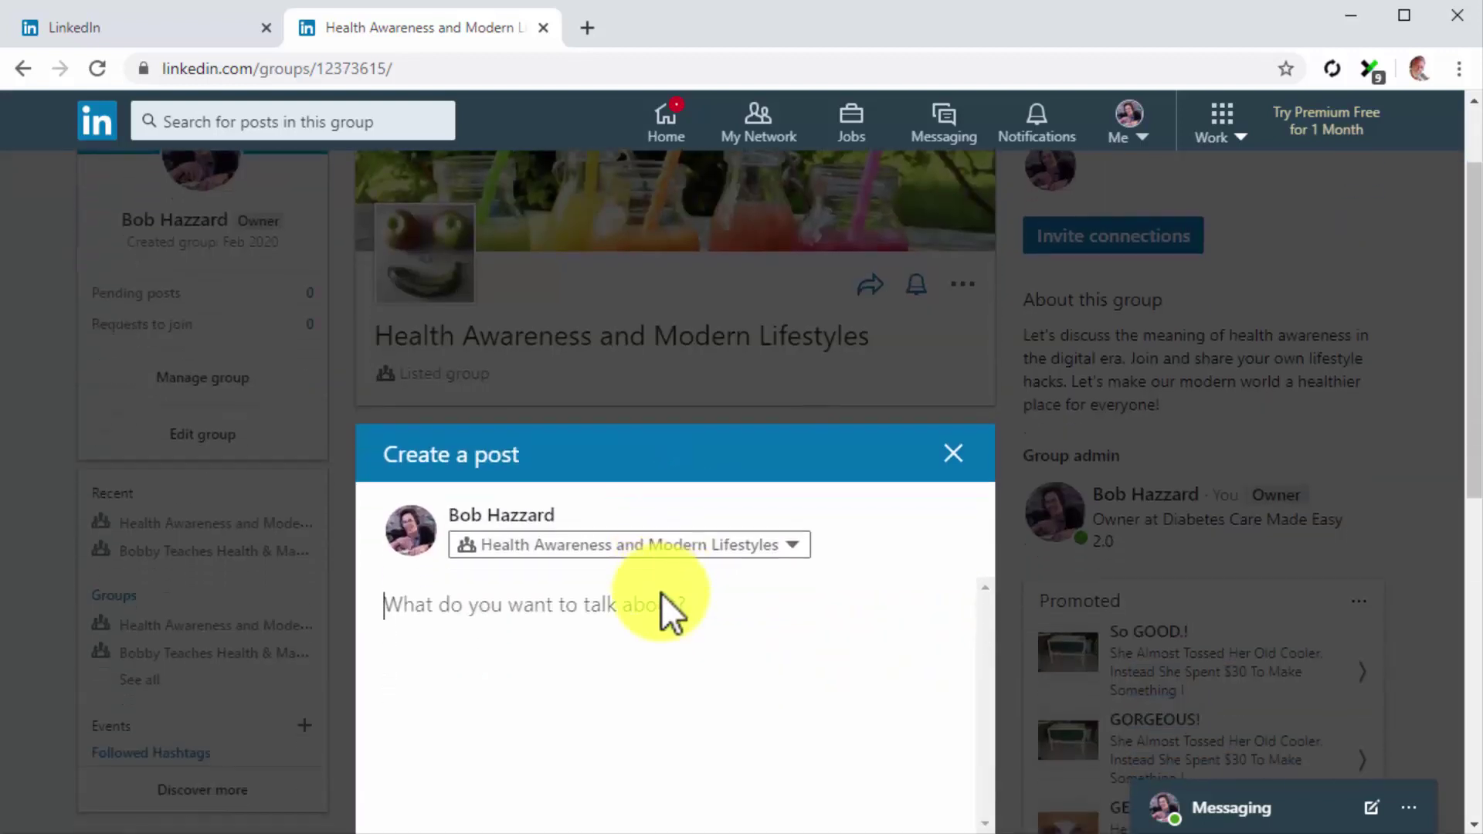
scroll(661, 591, down, 1)
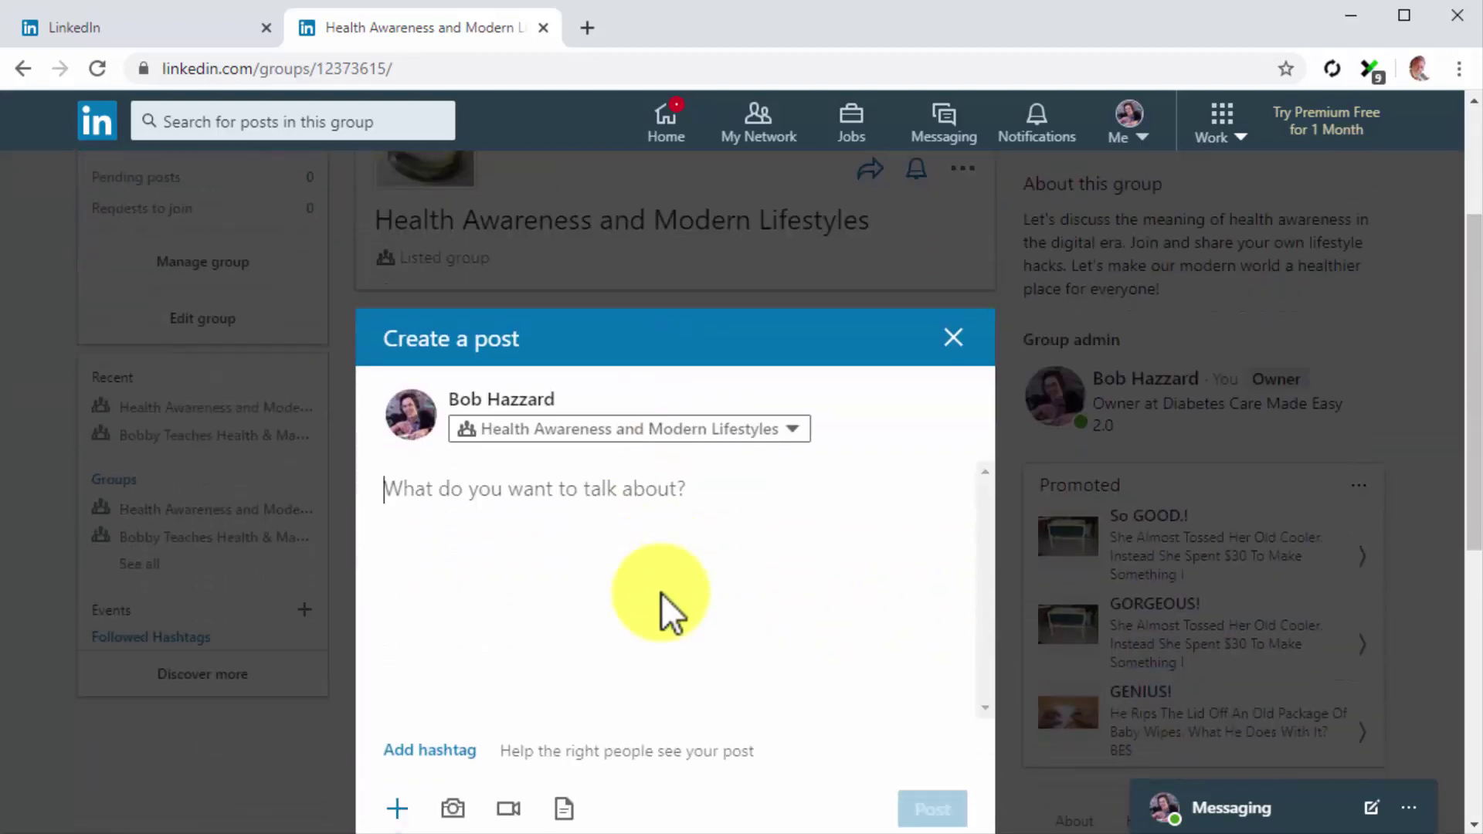
text(Hey there! Welcome to the group! I'm Bob, I run Diabetes Care Made Easy 2.0 and I'd like to spread health awareness through this group.)
key(Return)
text(Please )
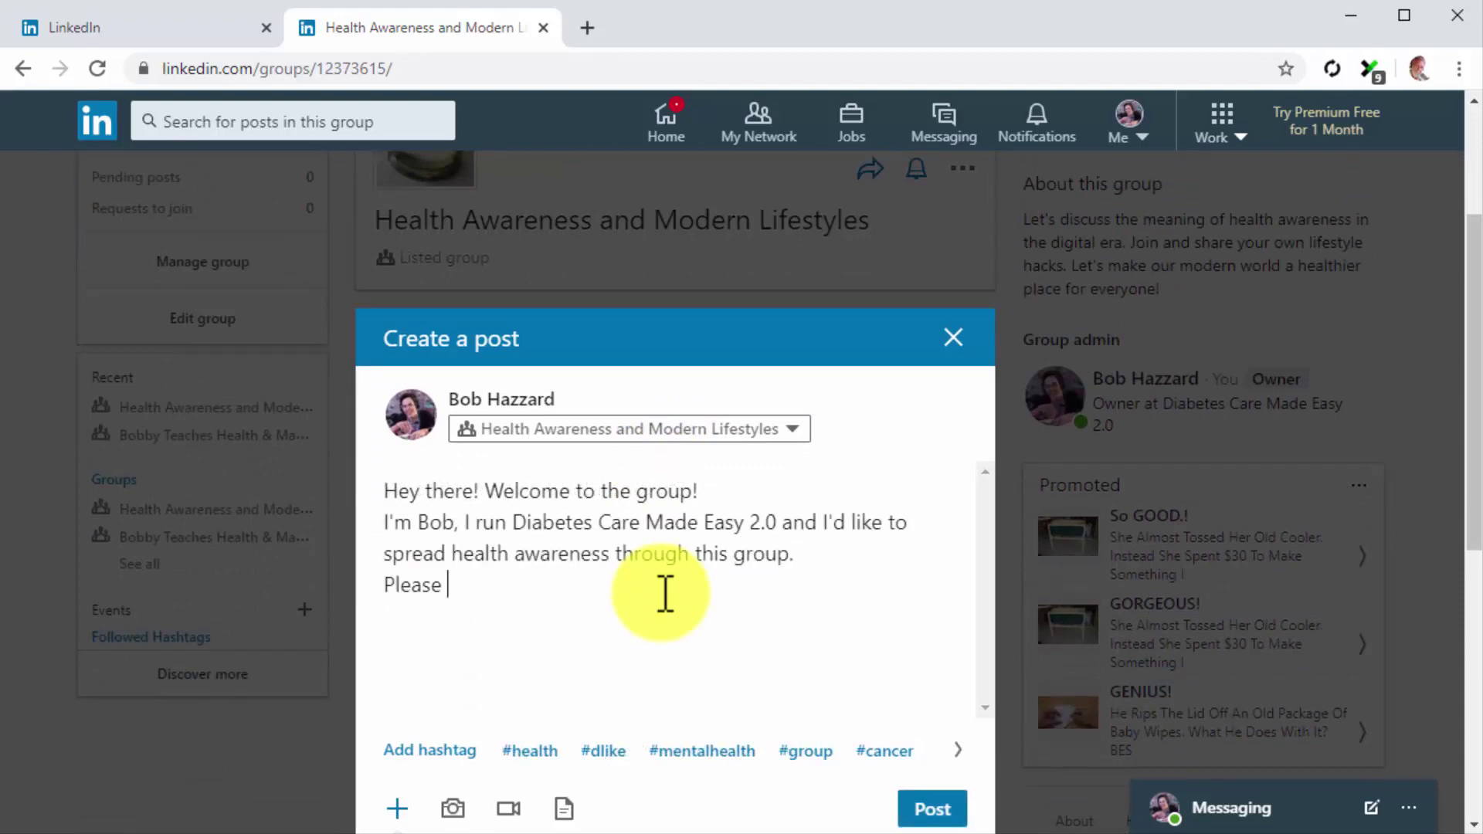
text(feel free to post your own content and tips, as I'd like to learn as much as possible from everyone here!)
key(Return)
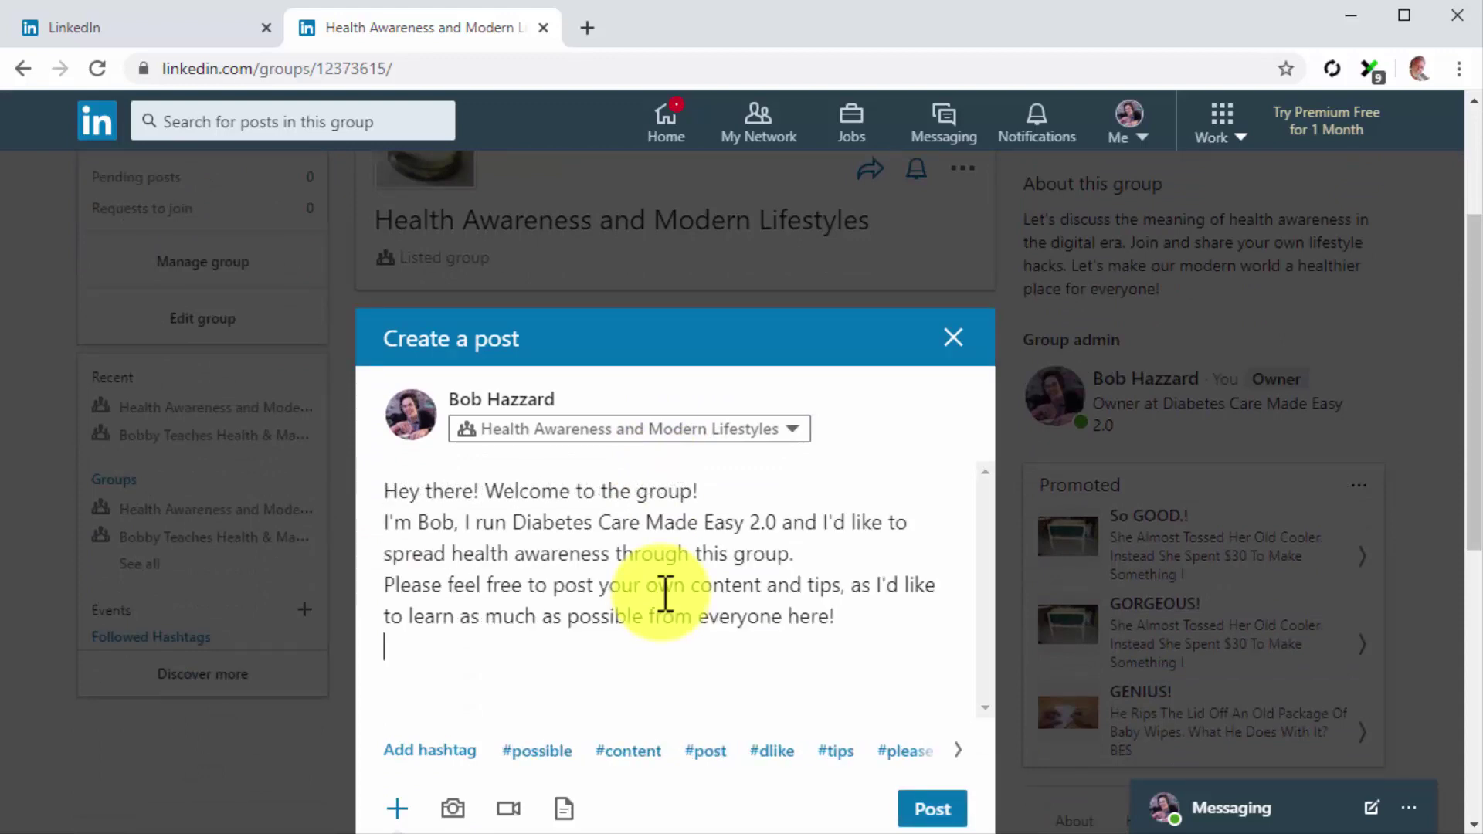
text(Thanks for joining the DCME family!)
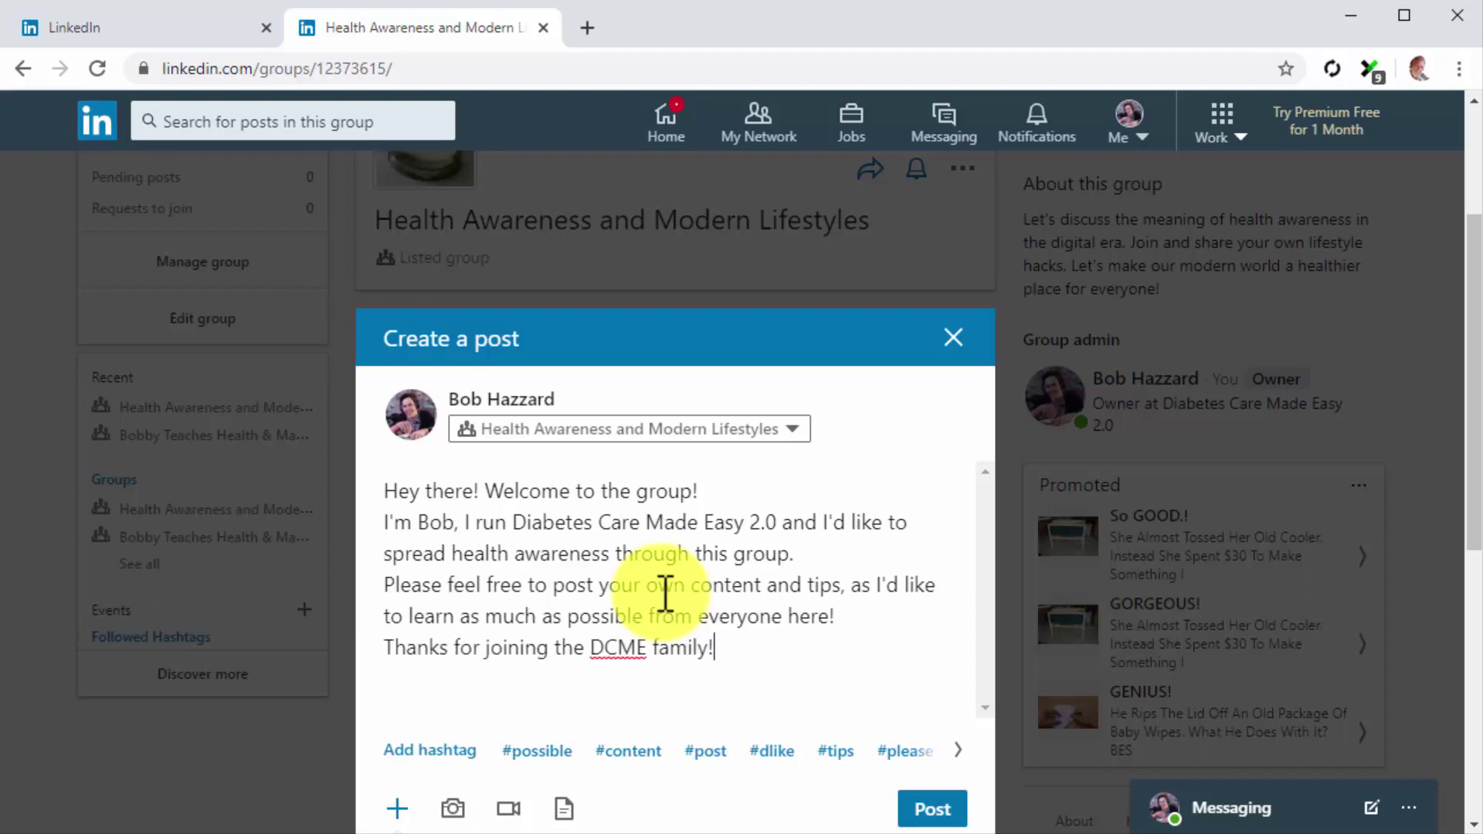
Attach the apples-and-banana smiley photo and publish the welcome post.
click(453, 808)
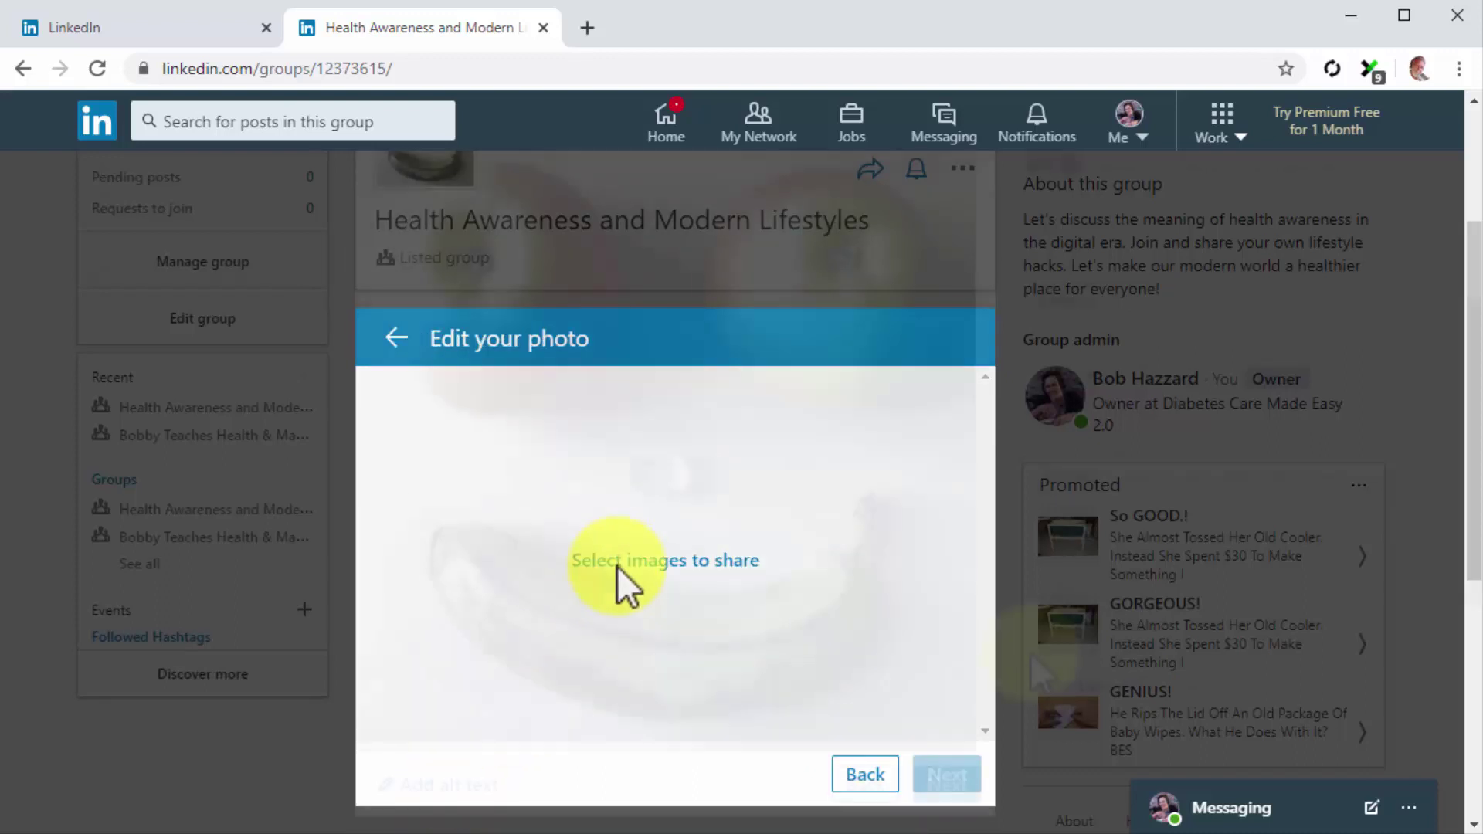
click(947, 672)
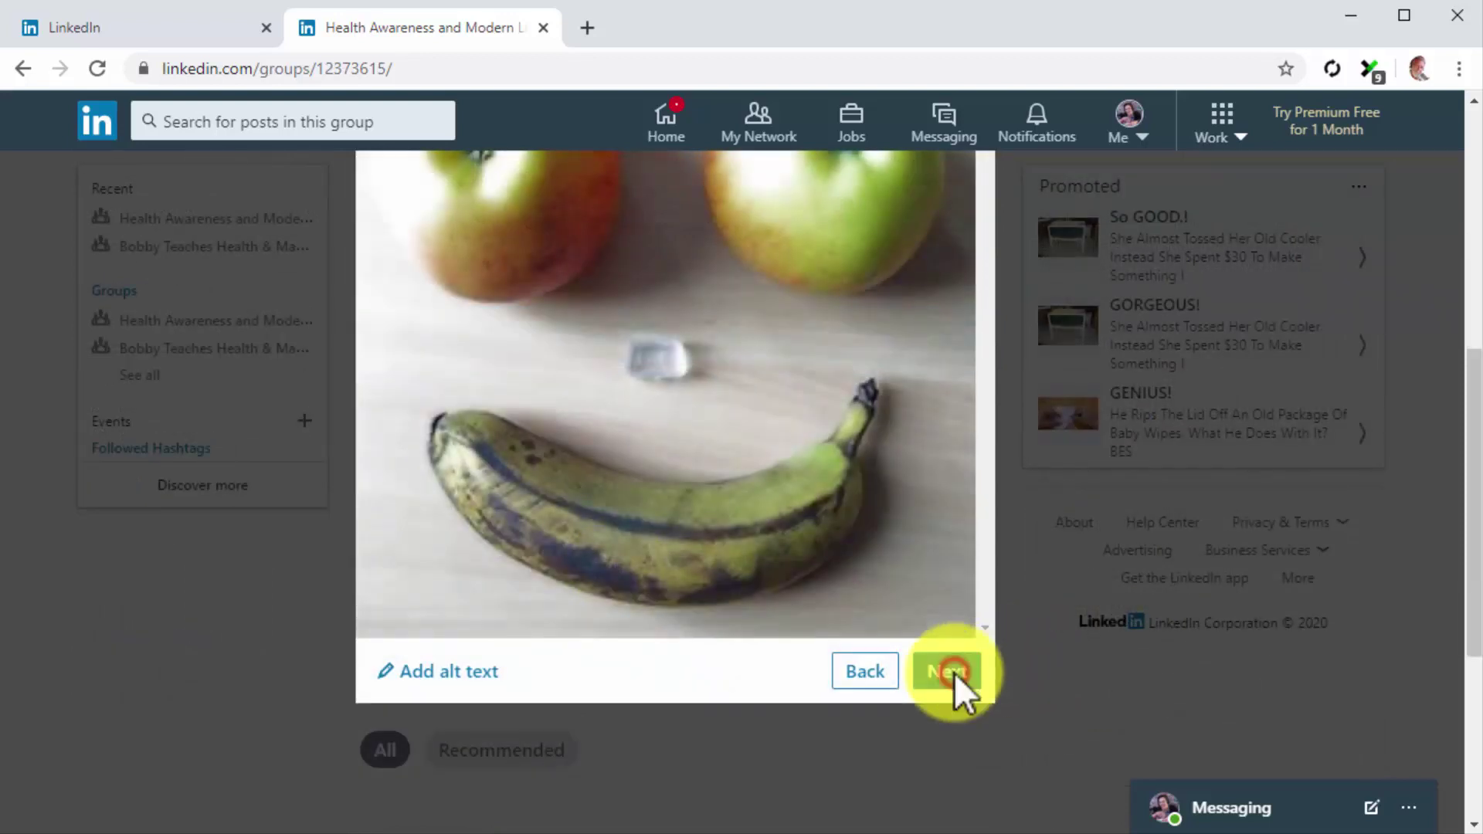
scroll(954, 673, down, 3)
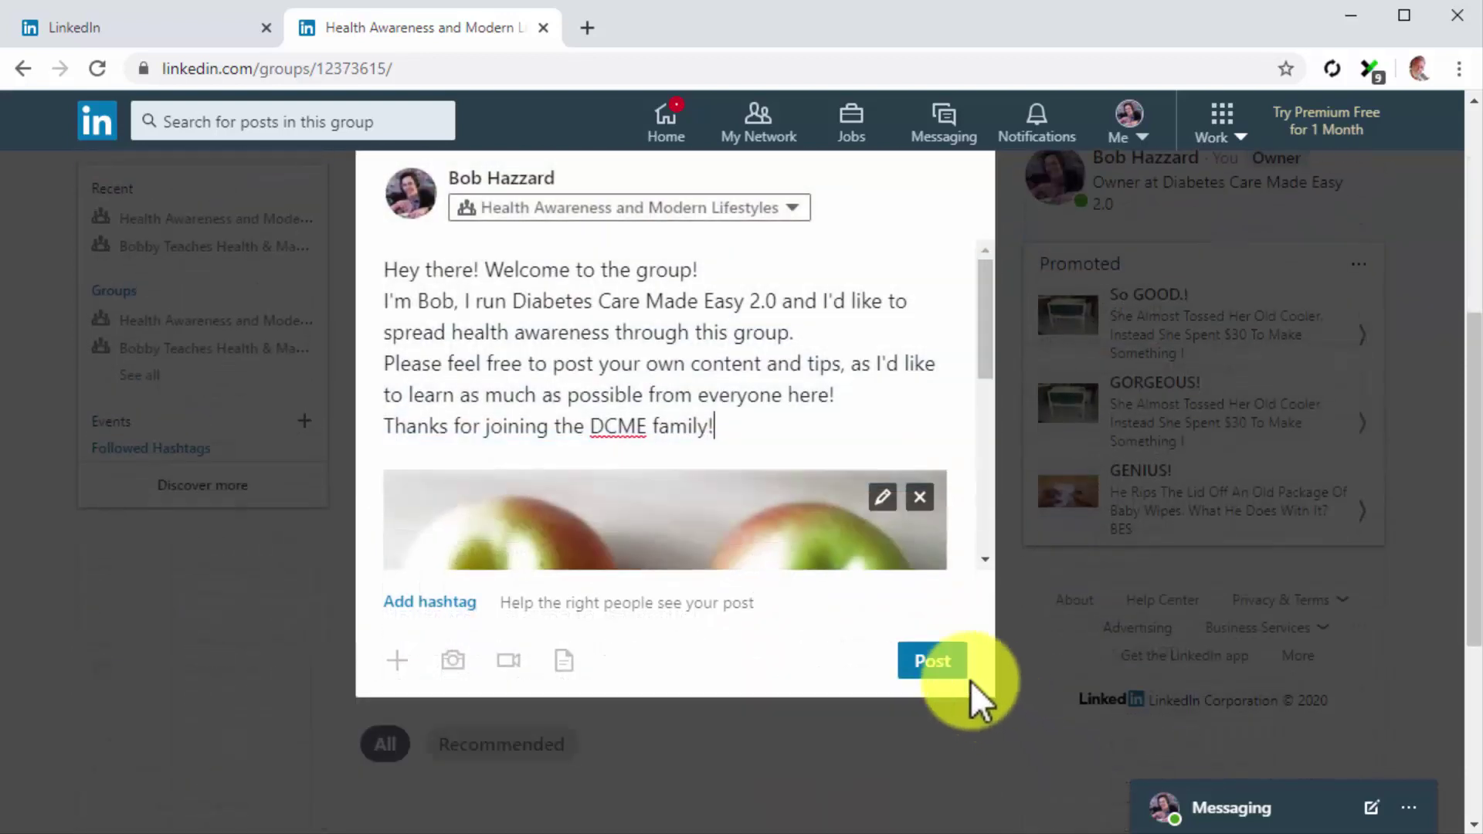
click(939, 665)
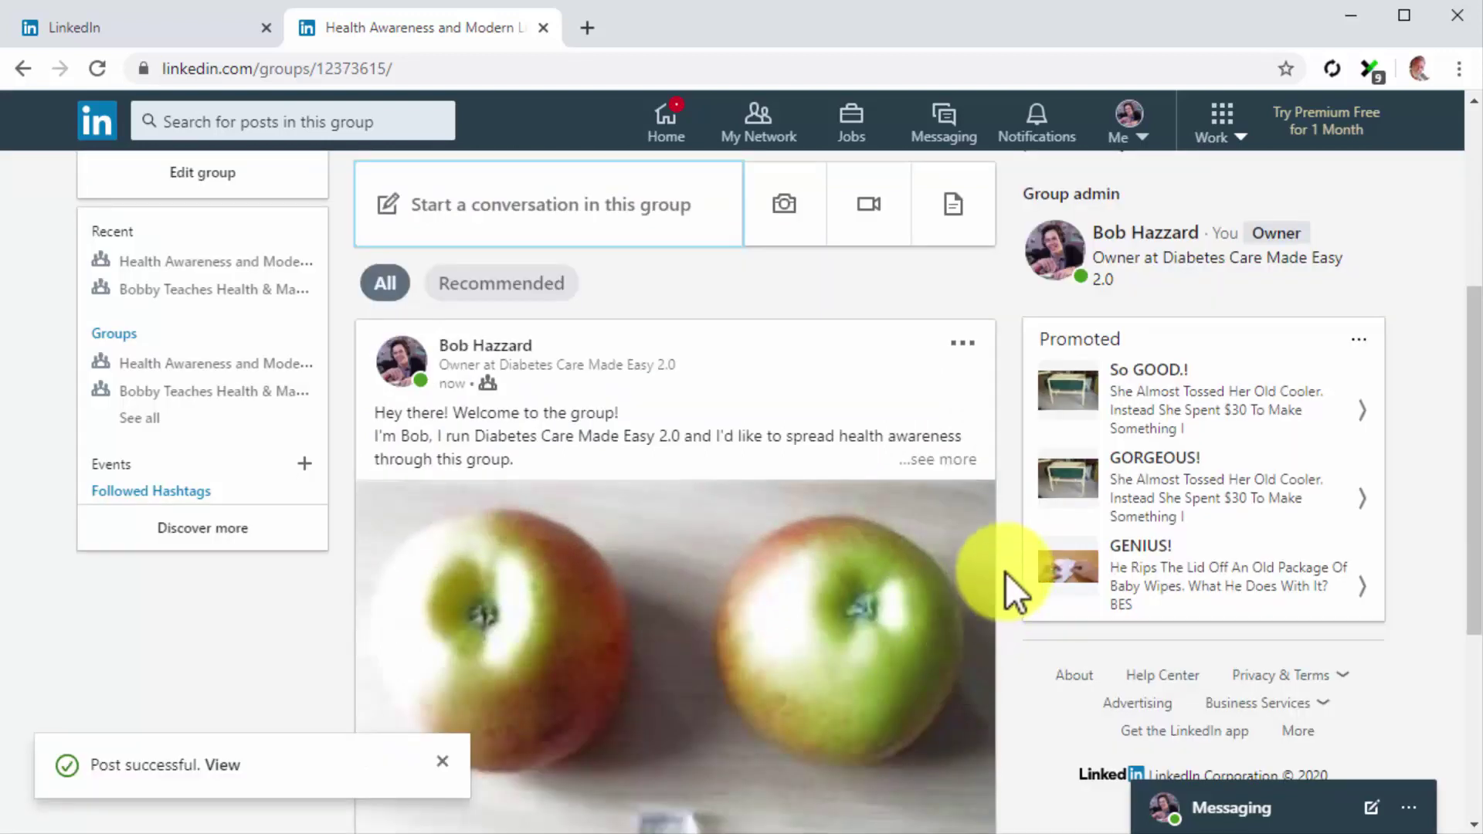
scroll(1006, 573, up, 1)
scroll(1005, 571, up, 1)
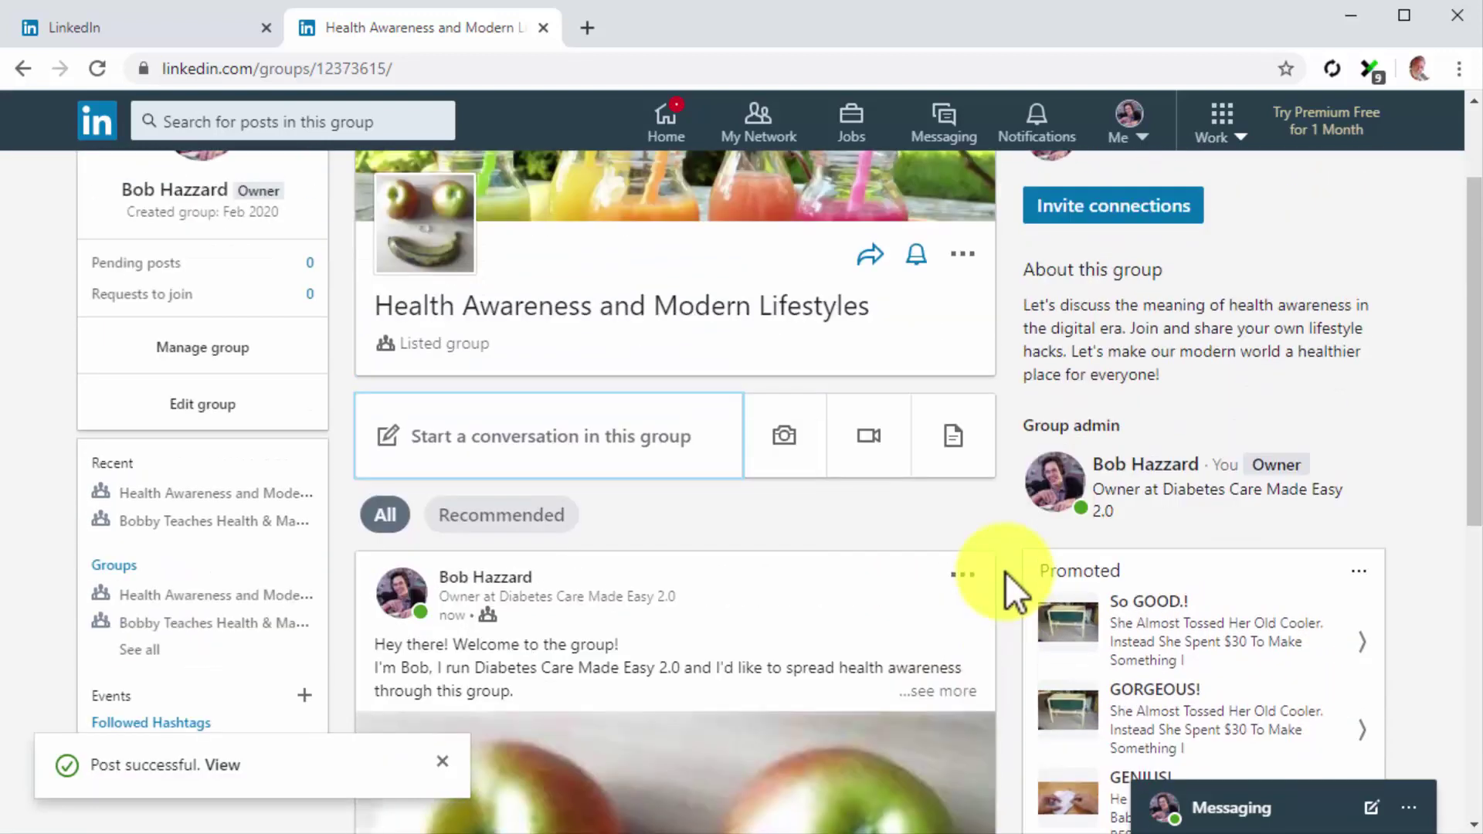
click(1159, 208)
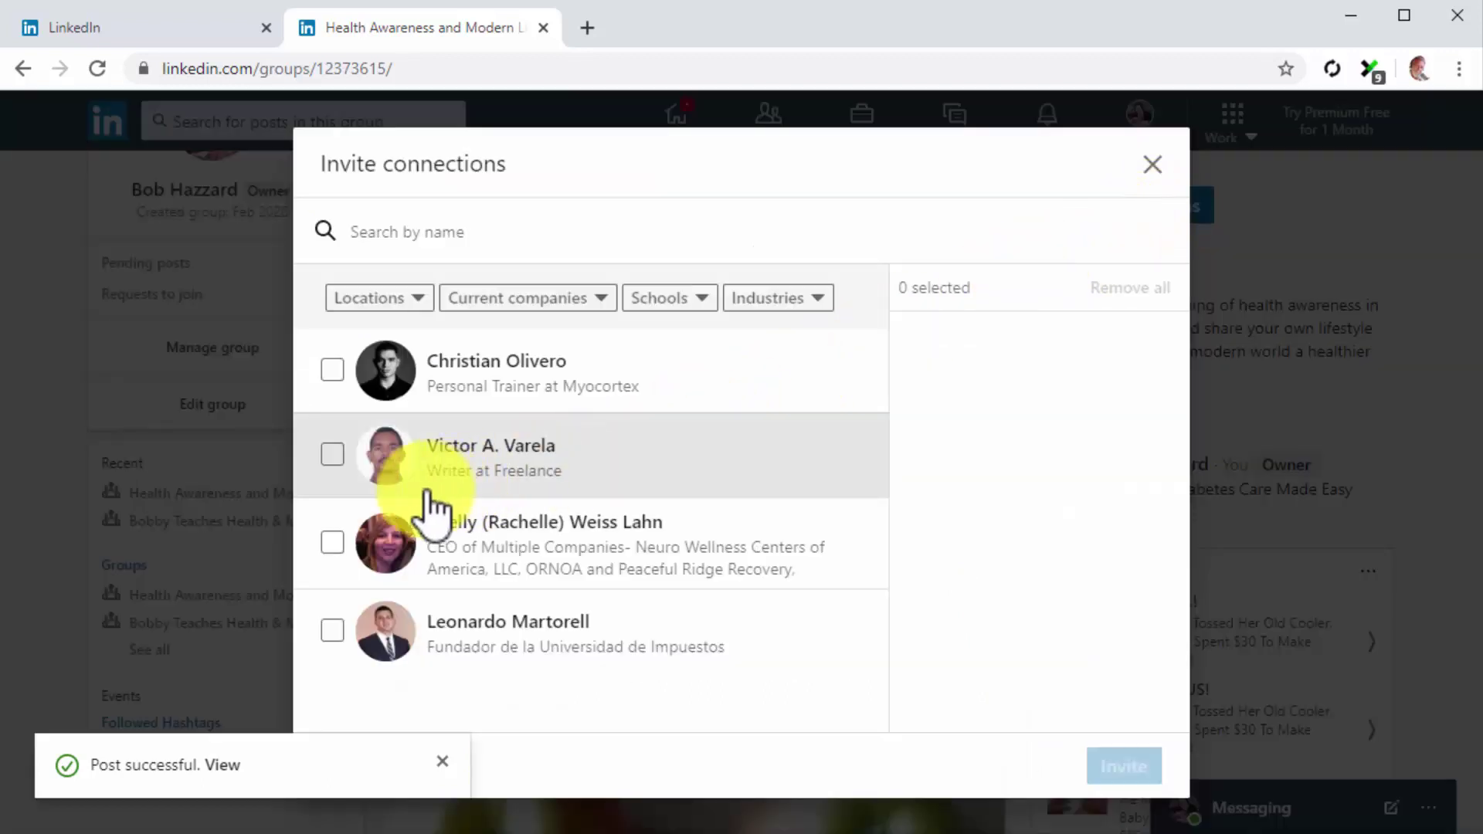
click(343, 462)
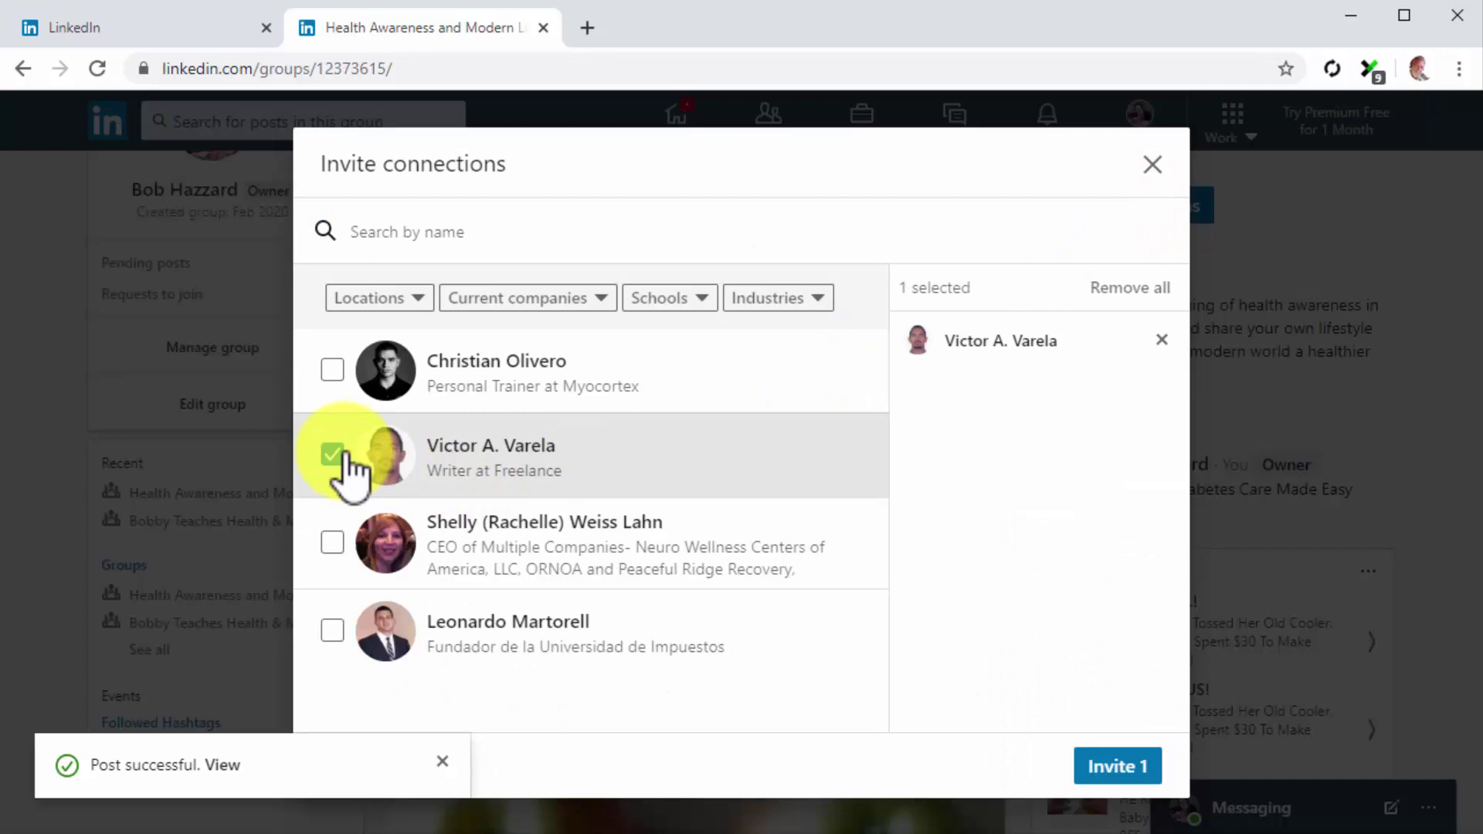
click(1104, 770)
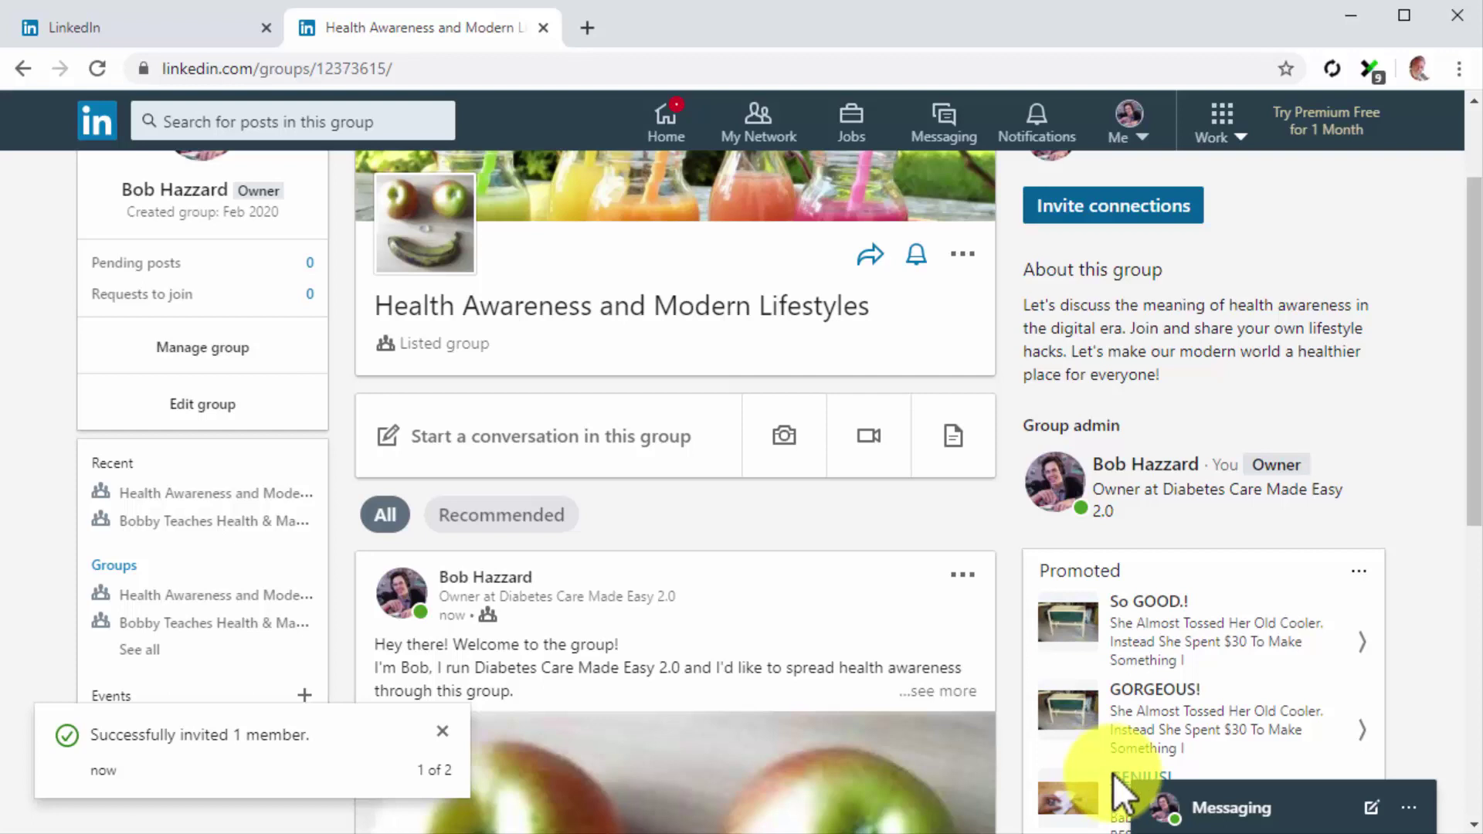
click(1303, 804)
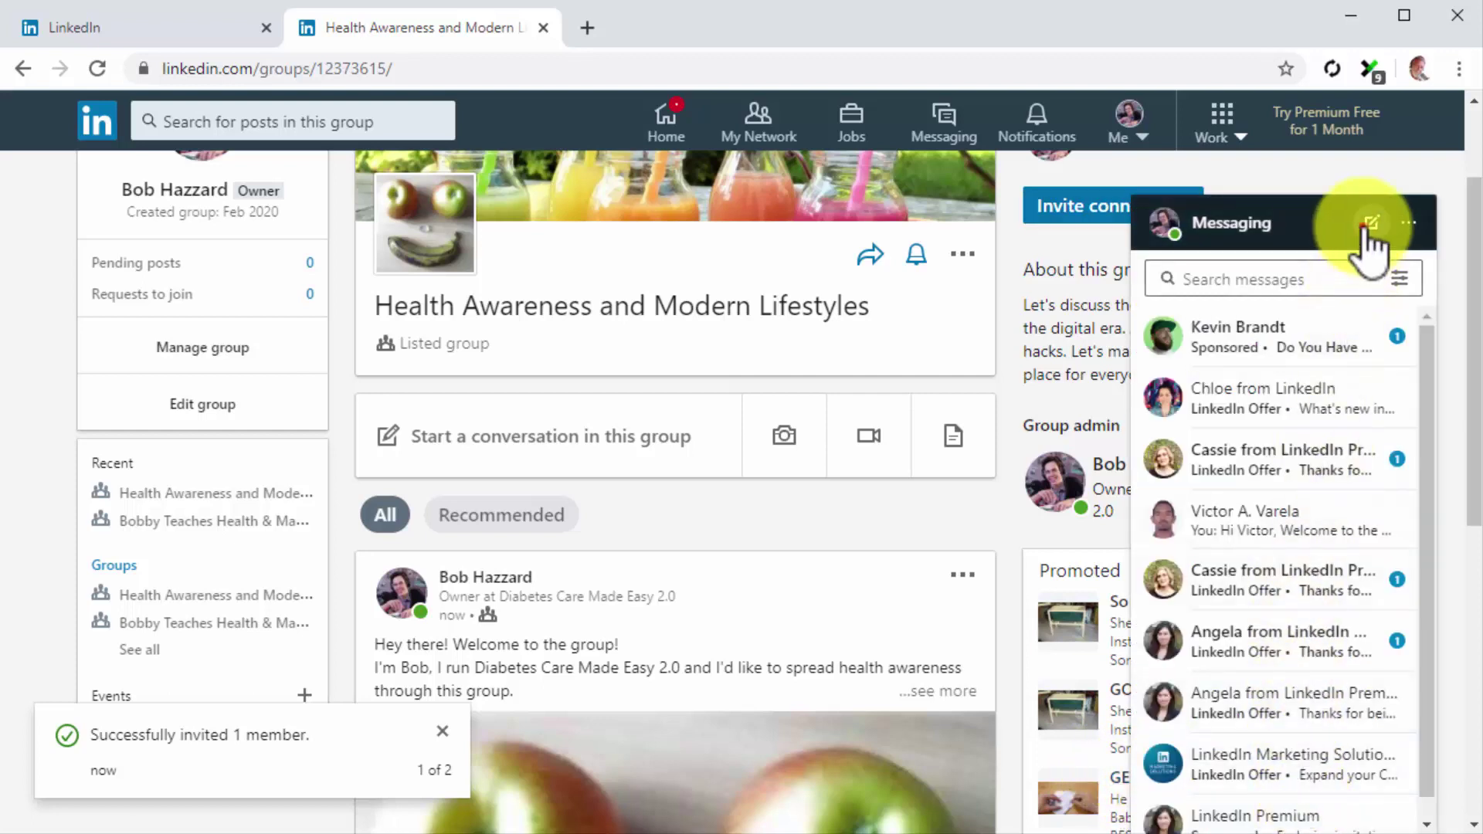
click(1368, 223)
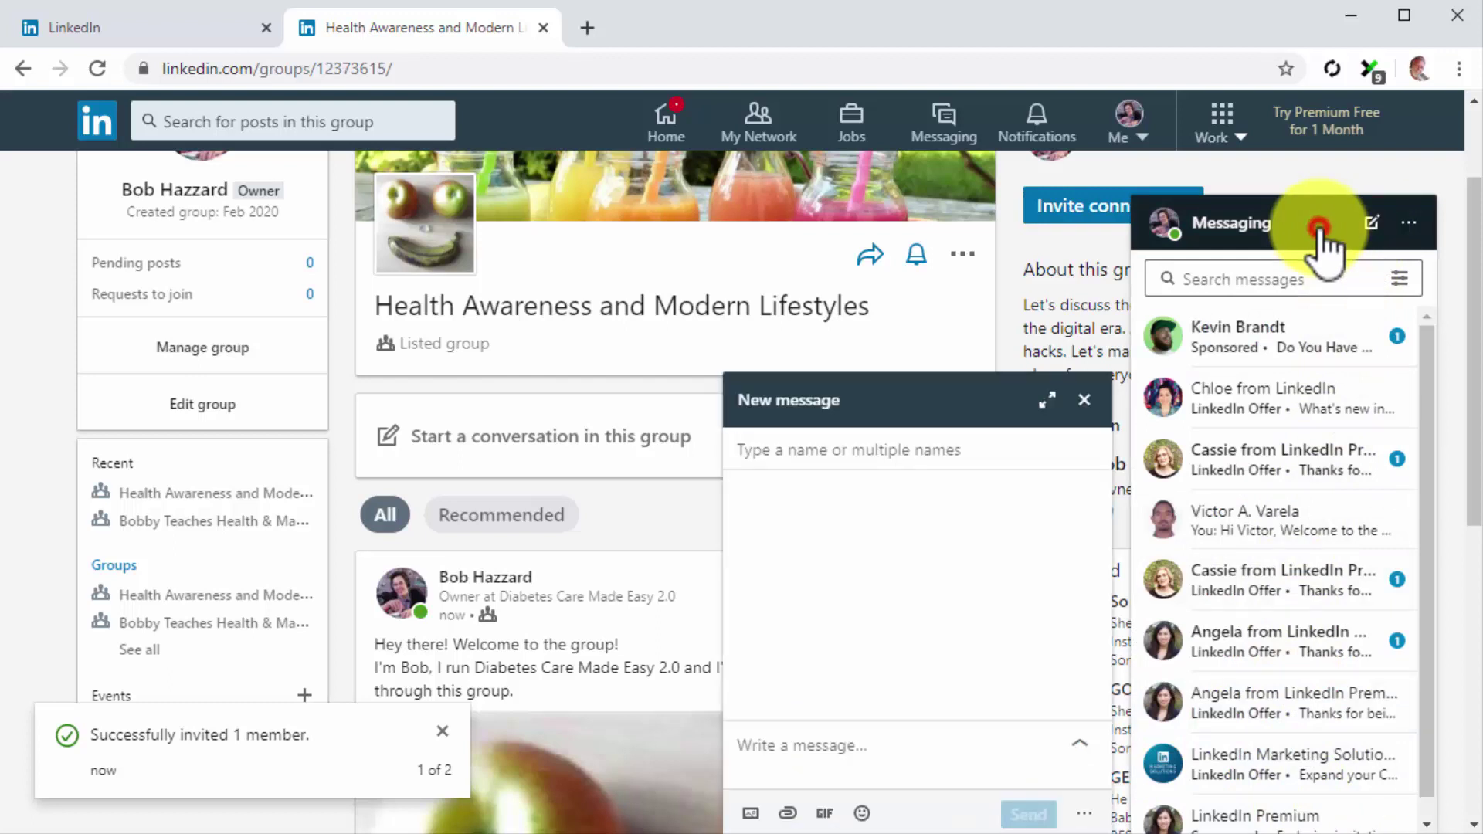
click(1323, 238)
click(922, 458)
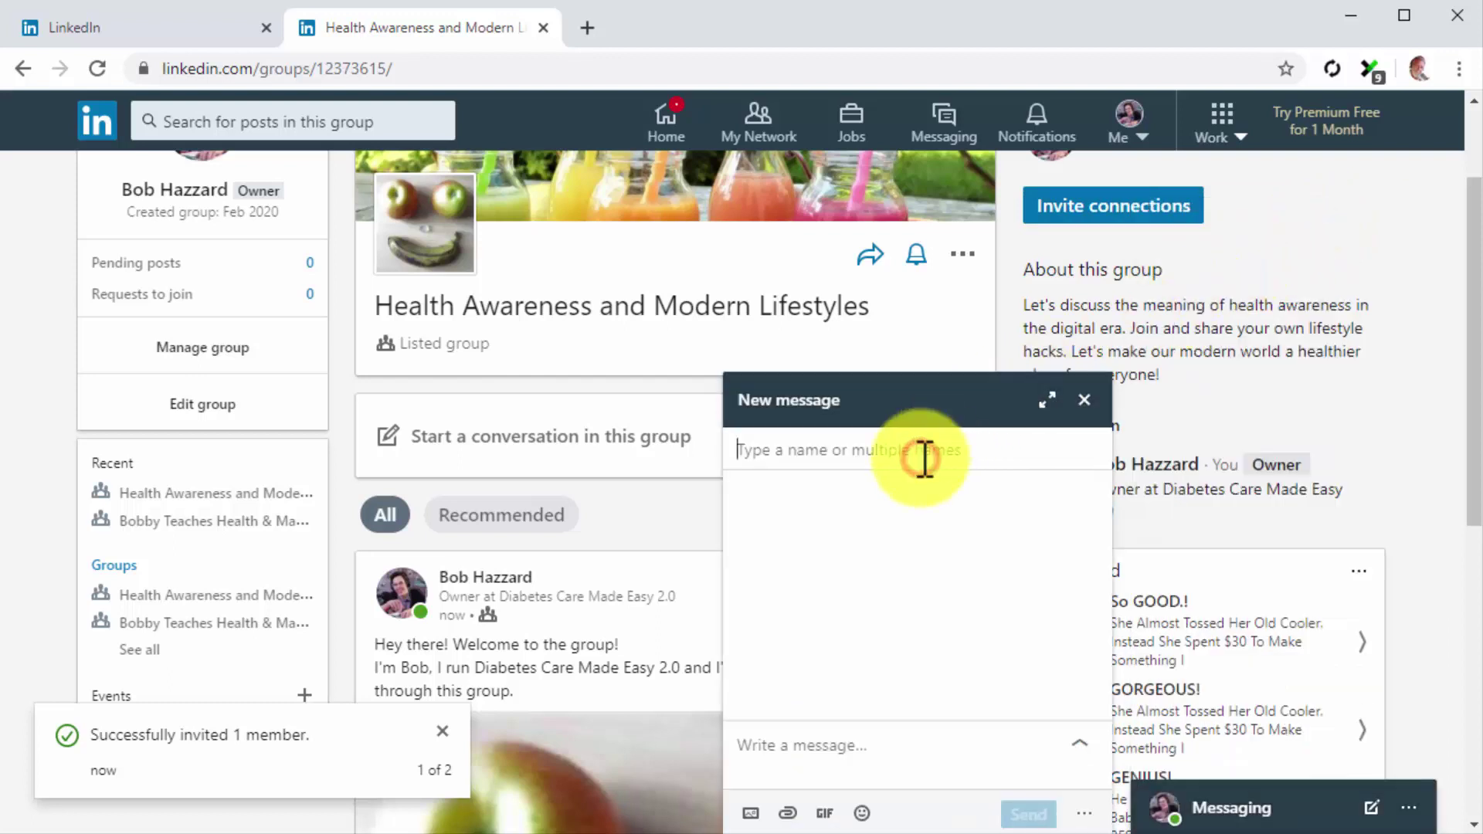
text(vic)
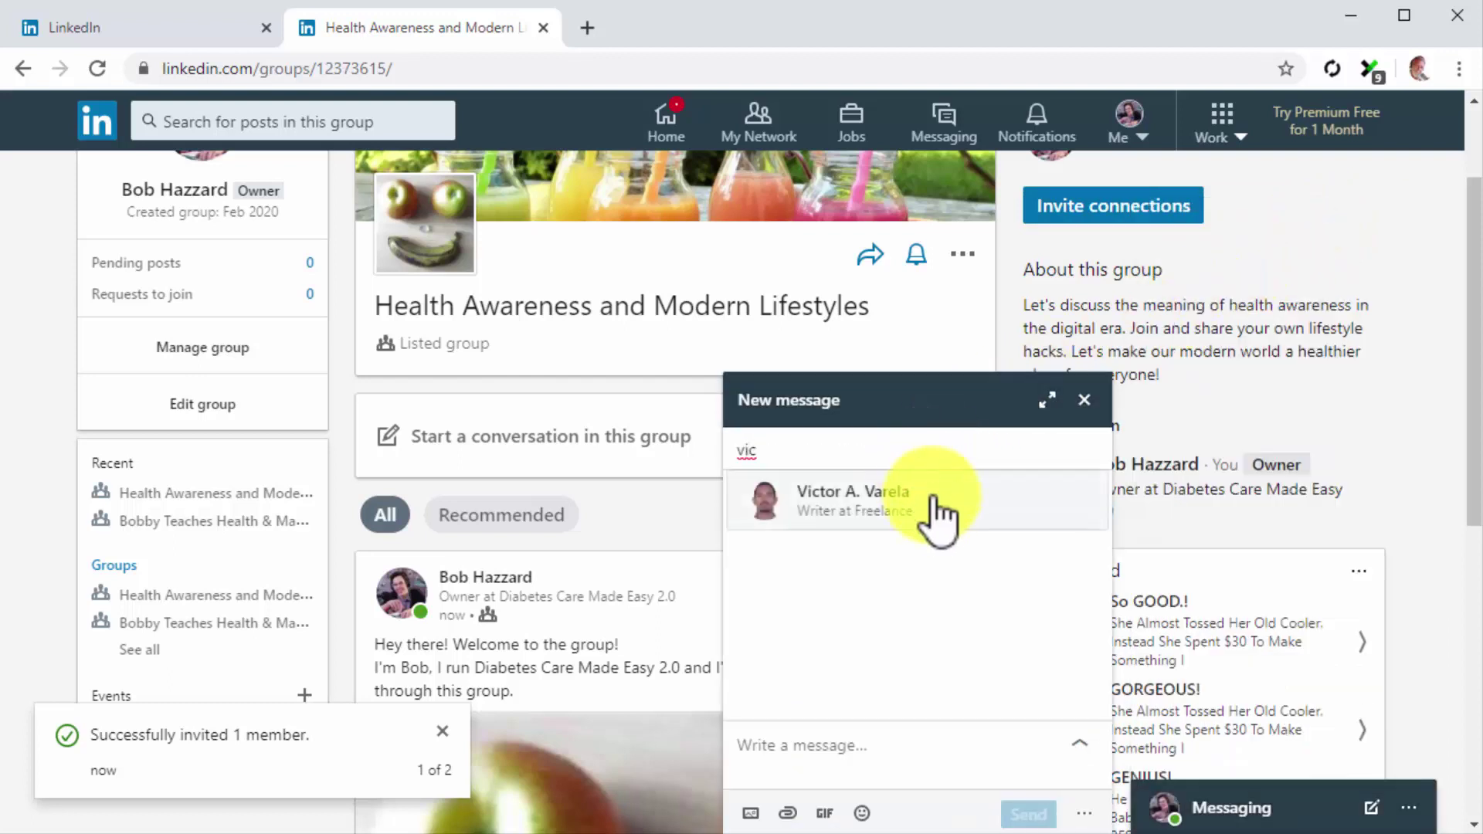
click(939, 518)
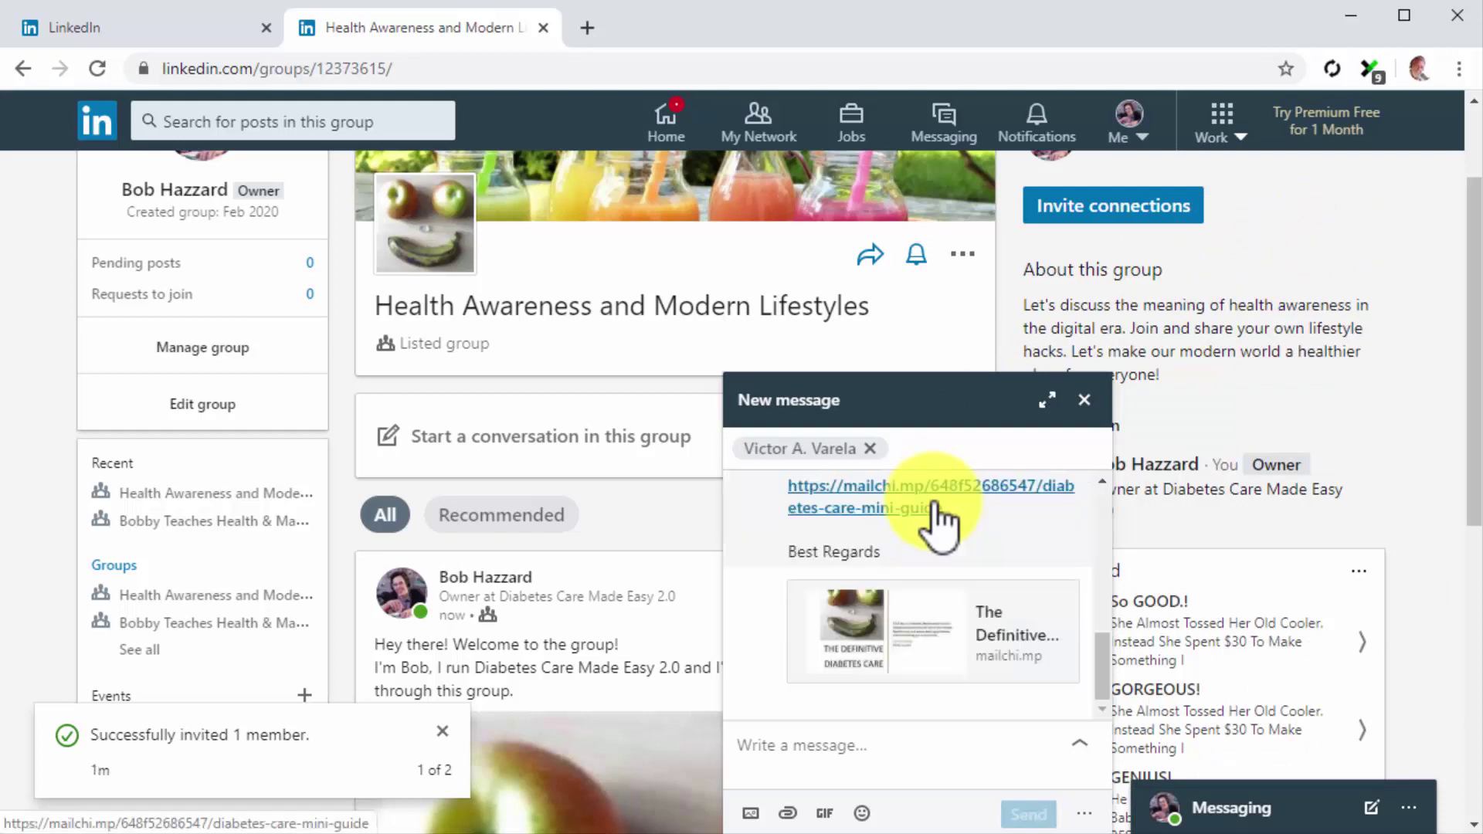
click(856, 740)
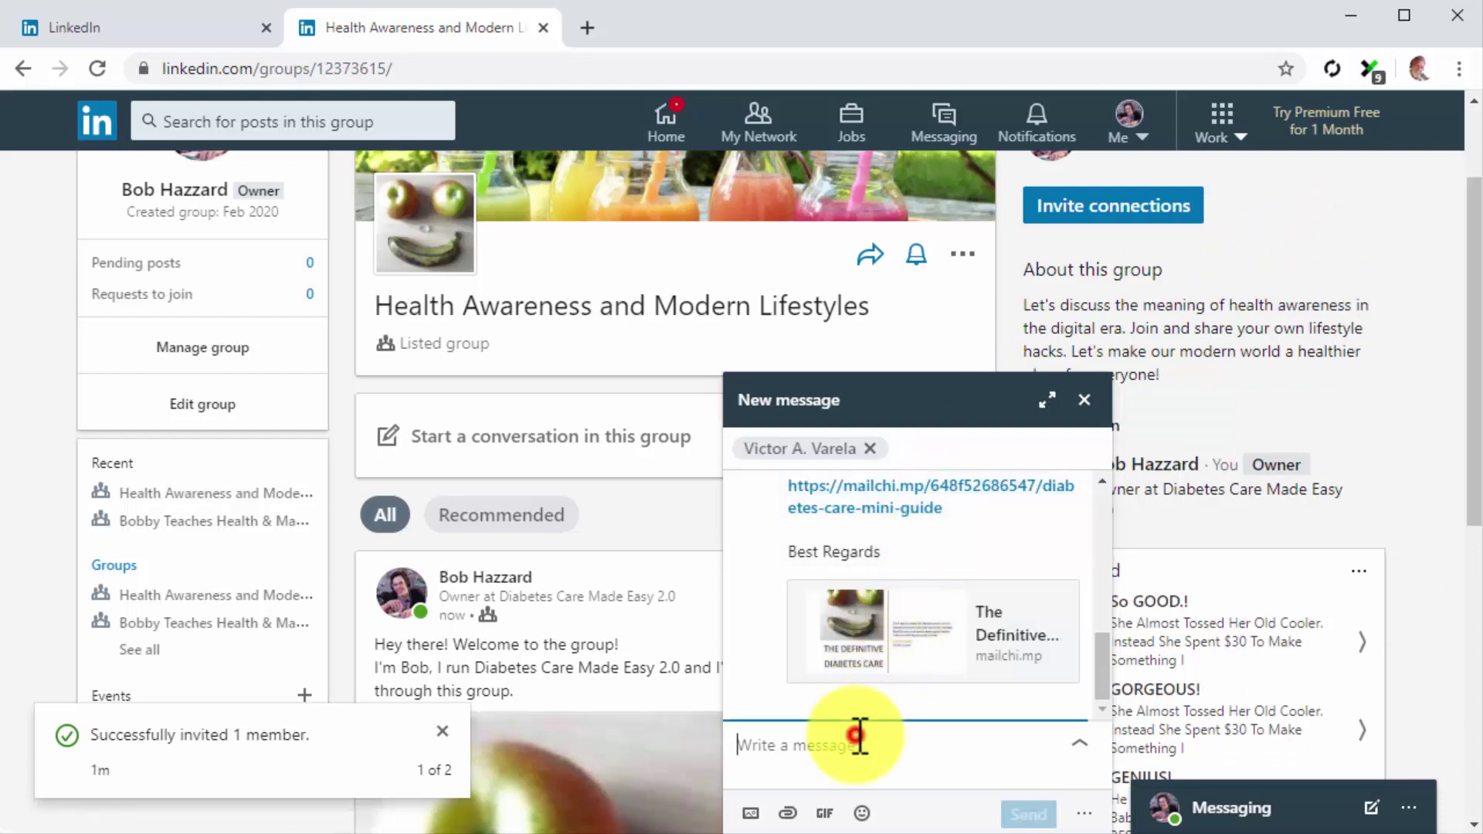
text(Hey there Victor, I've just sent you an invitation to join my new group!)
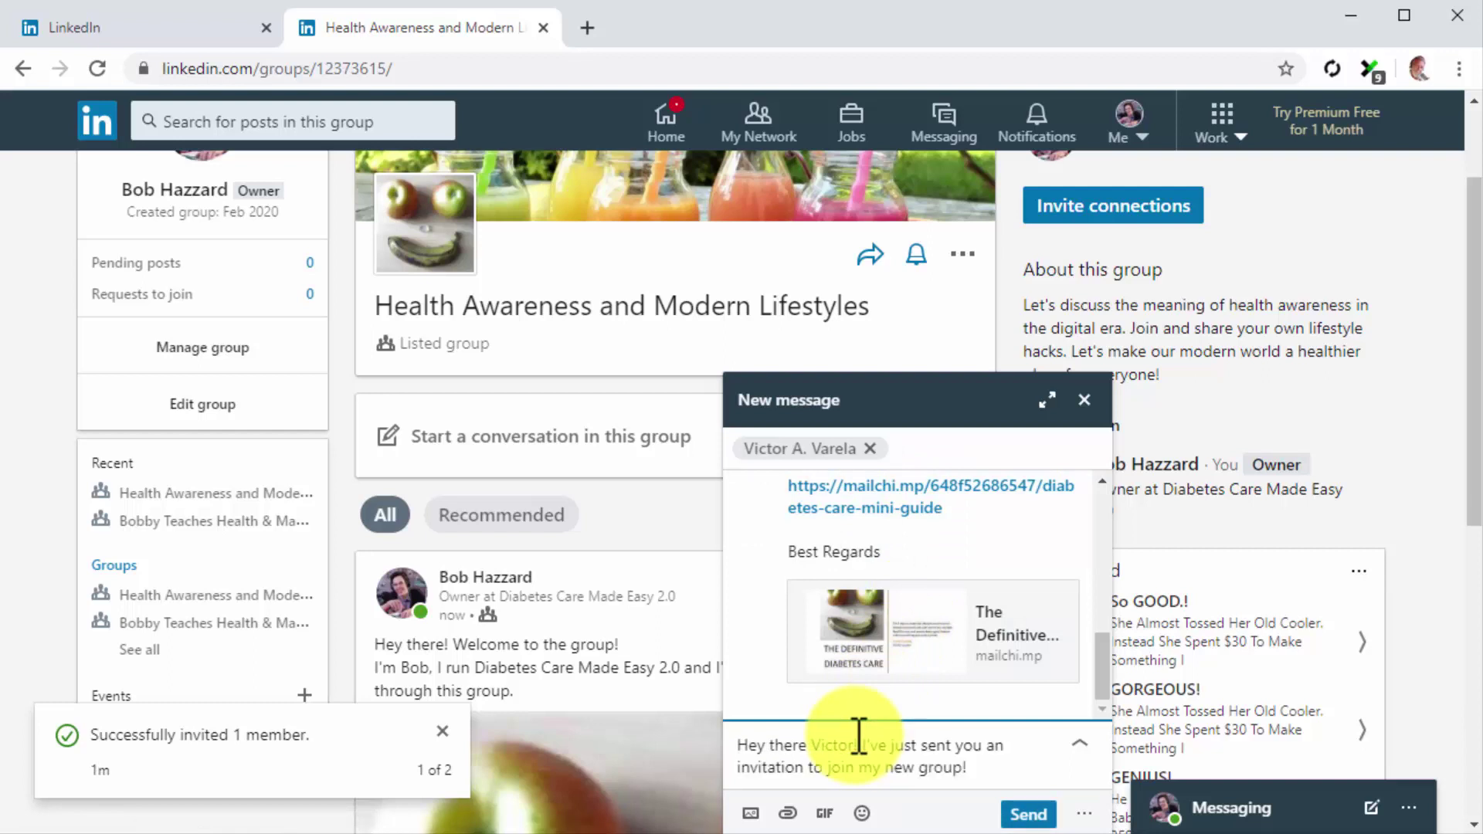
text( Feel free to drop by anytime!)
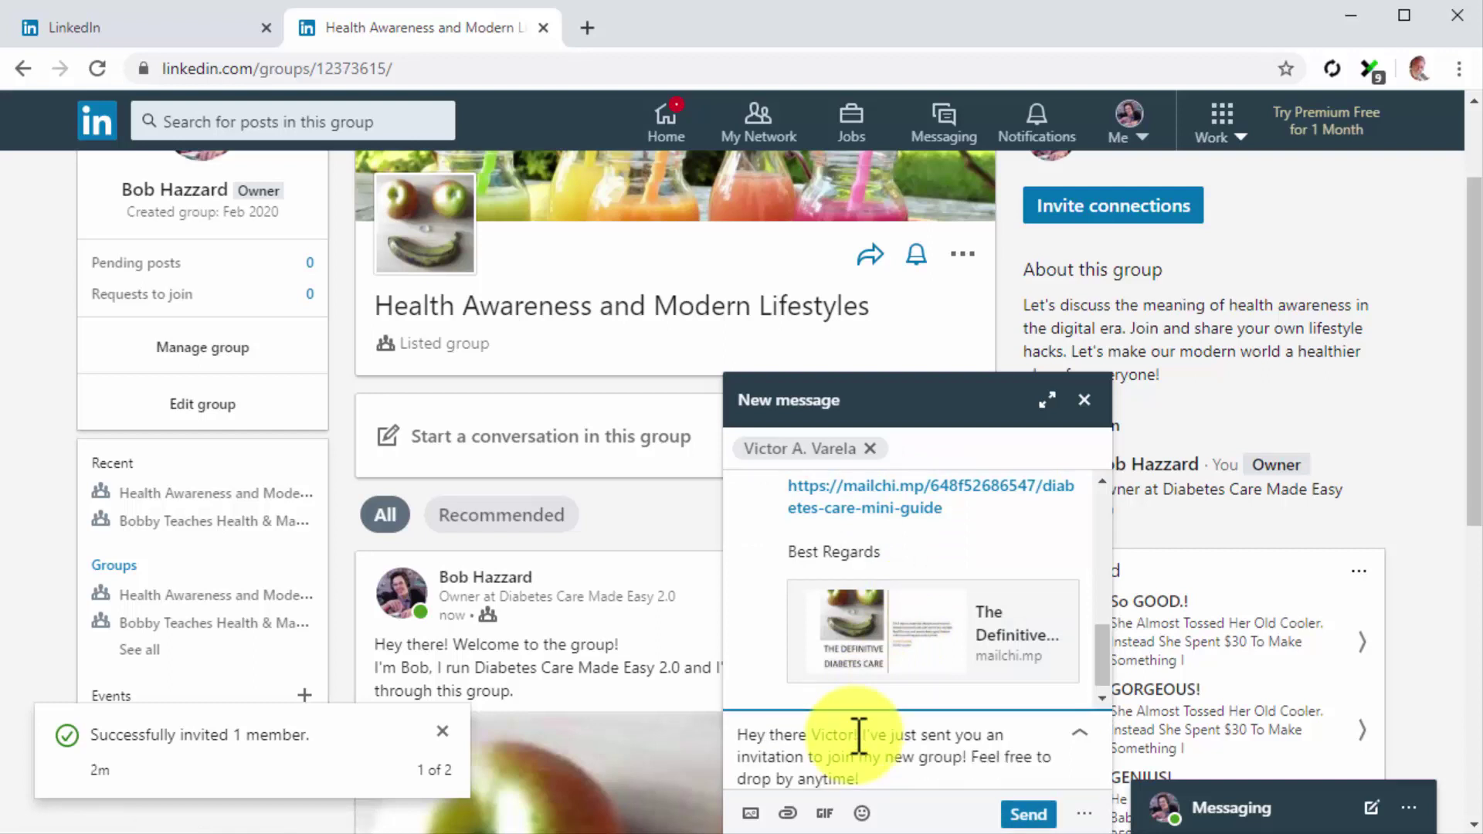
click(1011, 815)
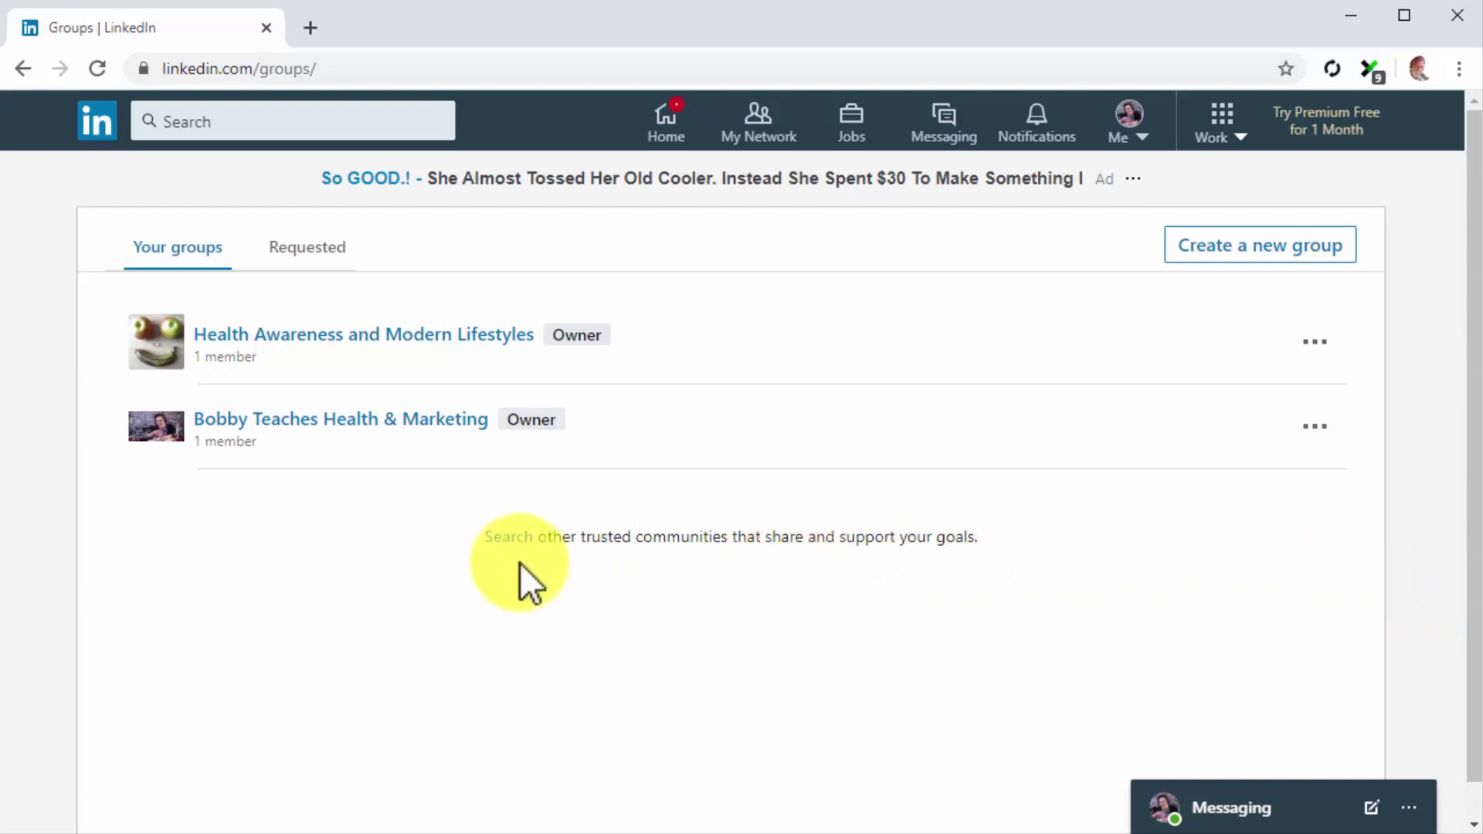
Browse group search results listing large groups like Harvard Business Review.
click(509, 542)
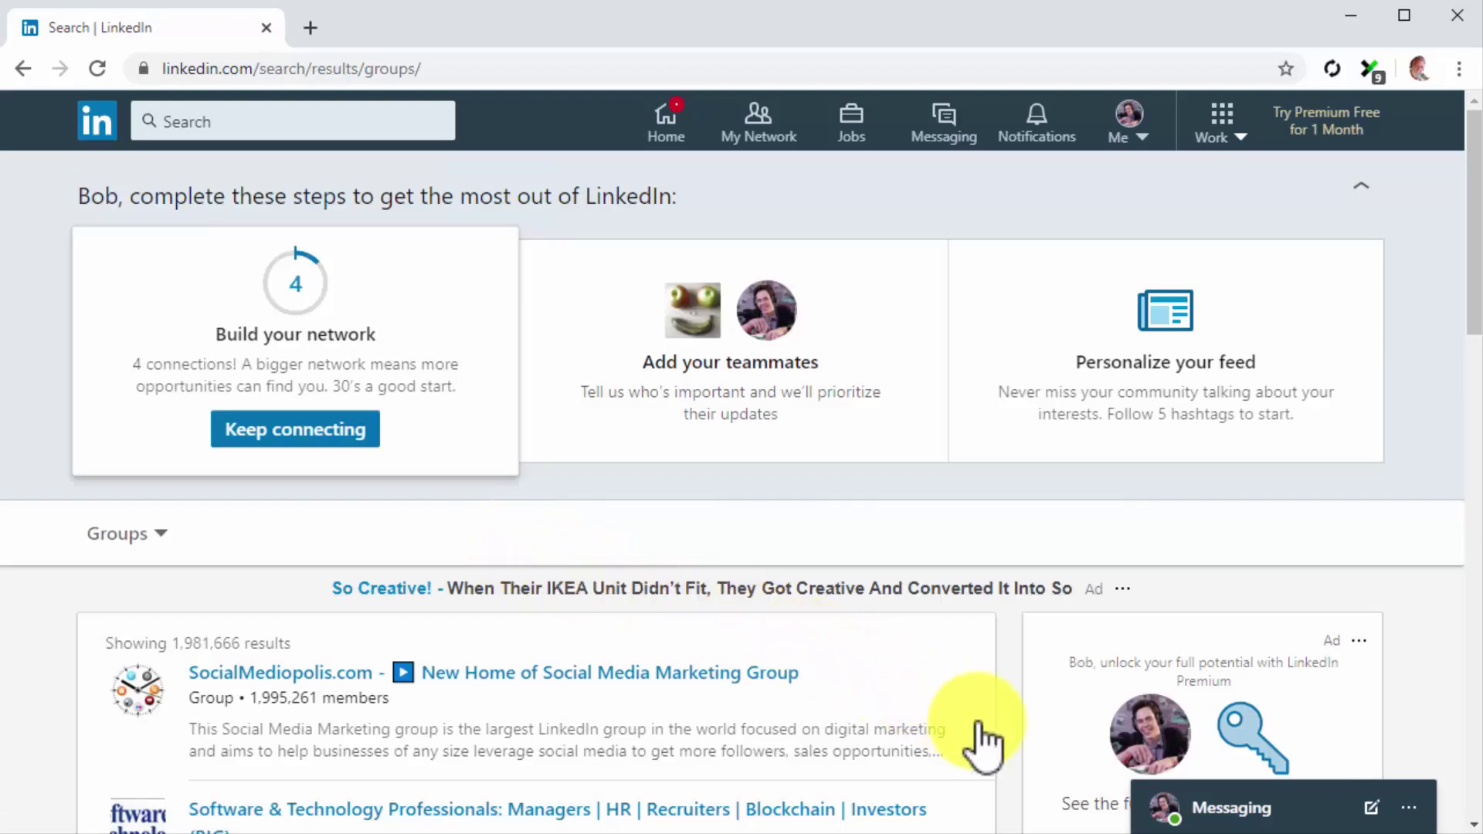
scroll(1009, 739, down, 1)
scroll(1008, 738, down, 1)
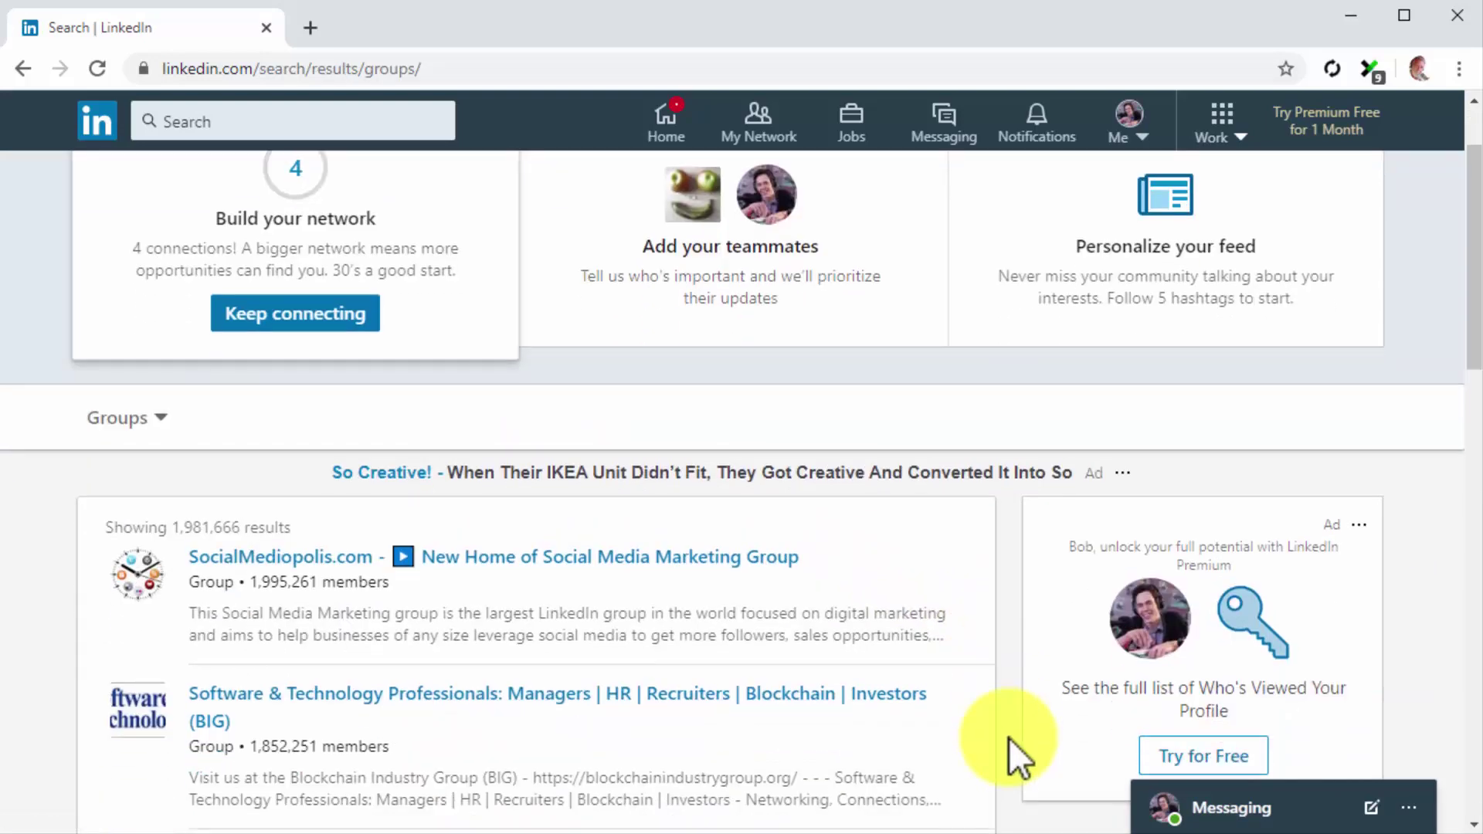
scroll(1010, 737, down, 1)
scroll(1010, 739, down, 2)
scroll(1009, 739, down, 2)
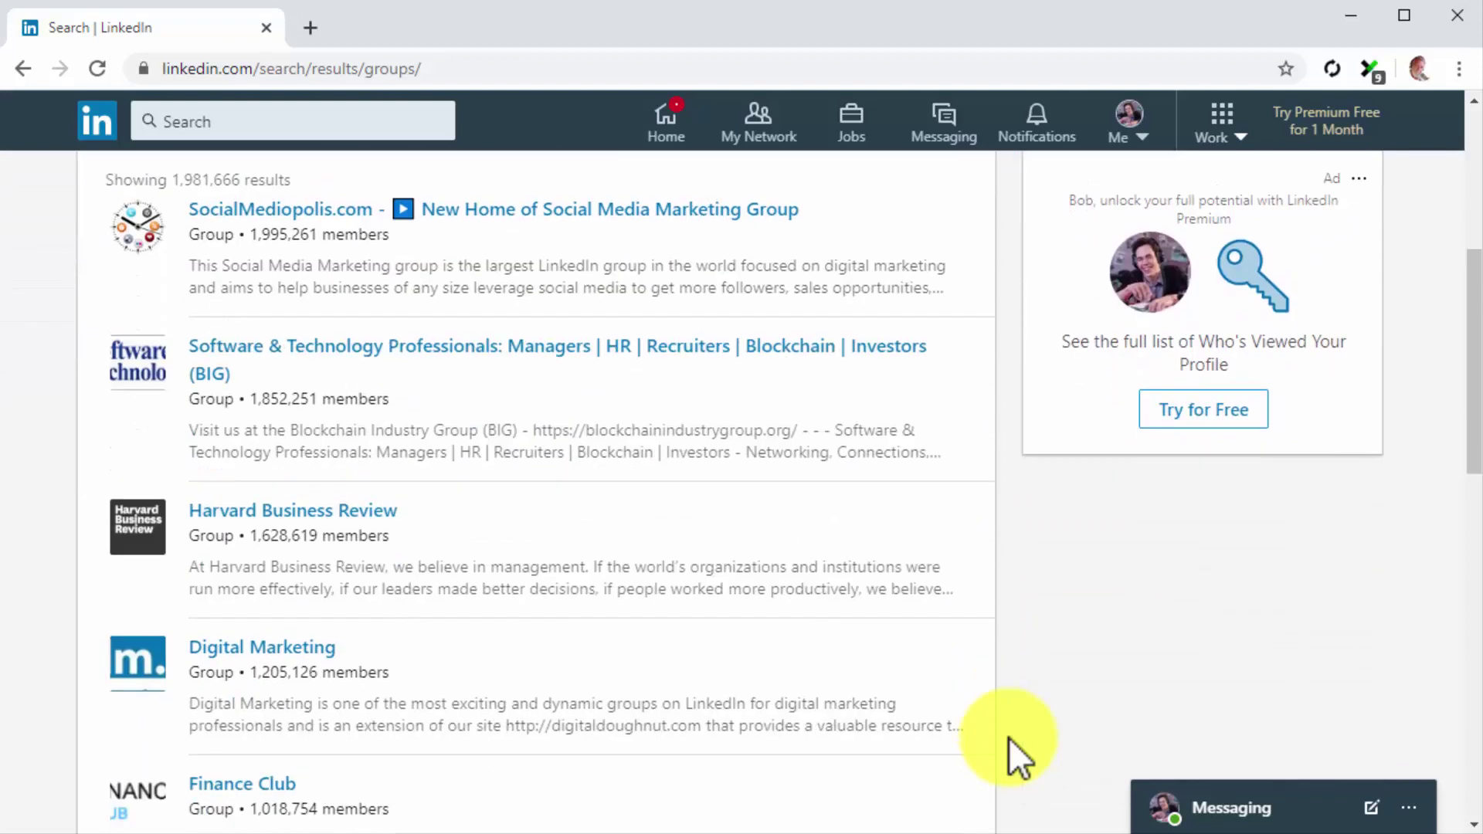
scroll(1009, 739, down, 1)
scroll(1010, 739, down, 1)
scroll(1010, 738, down, 1)
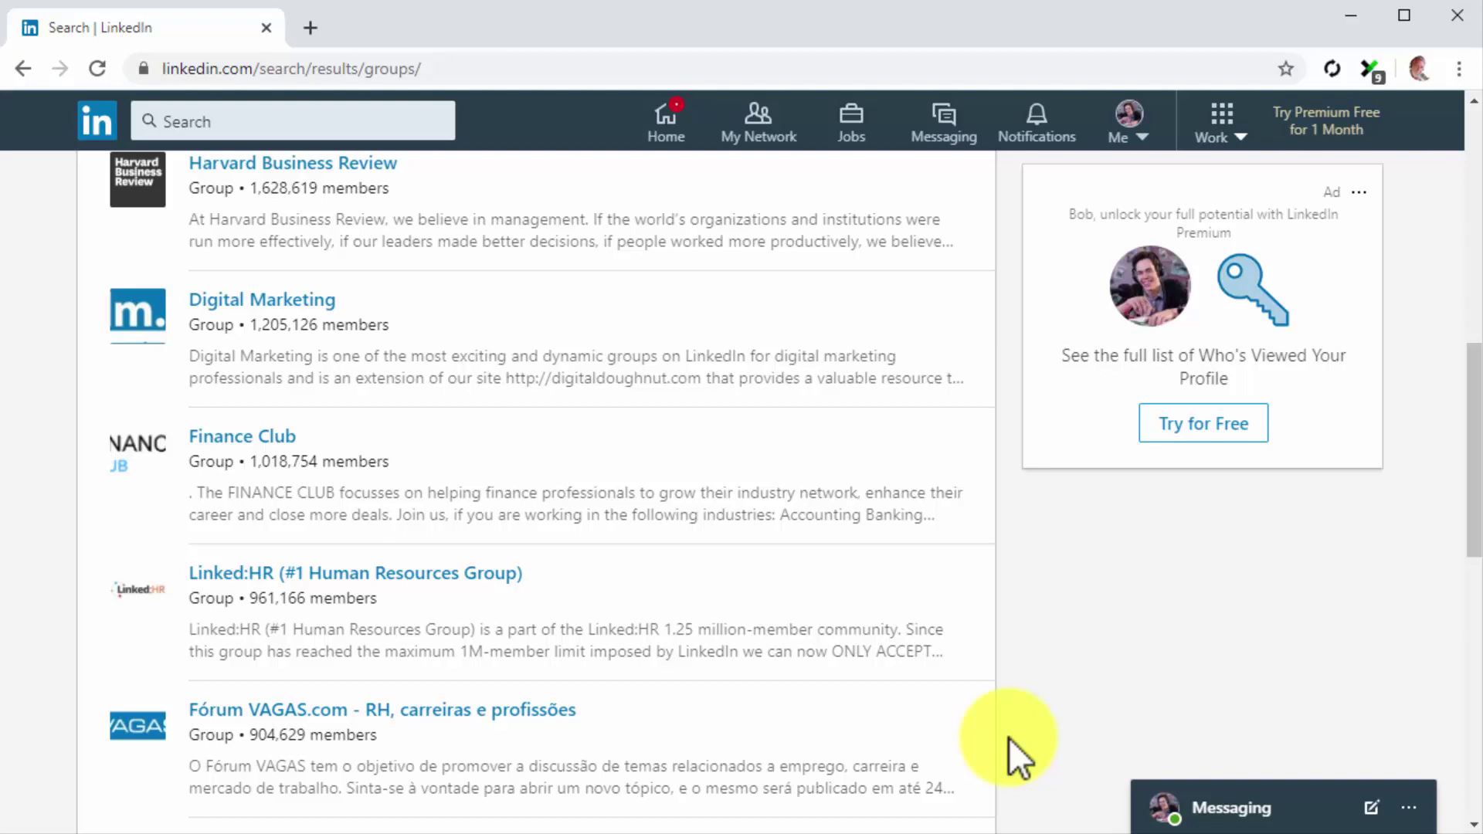
scroll(1009, 739, down, 1)
scroll(1009, 738, down, 1)
scroll(1009, 738, down, 1)
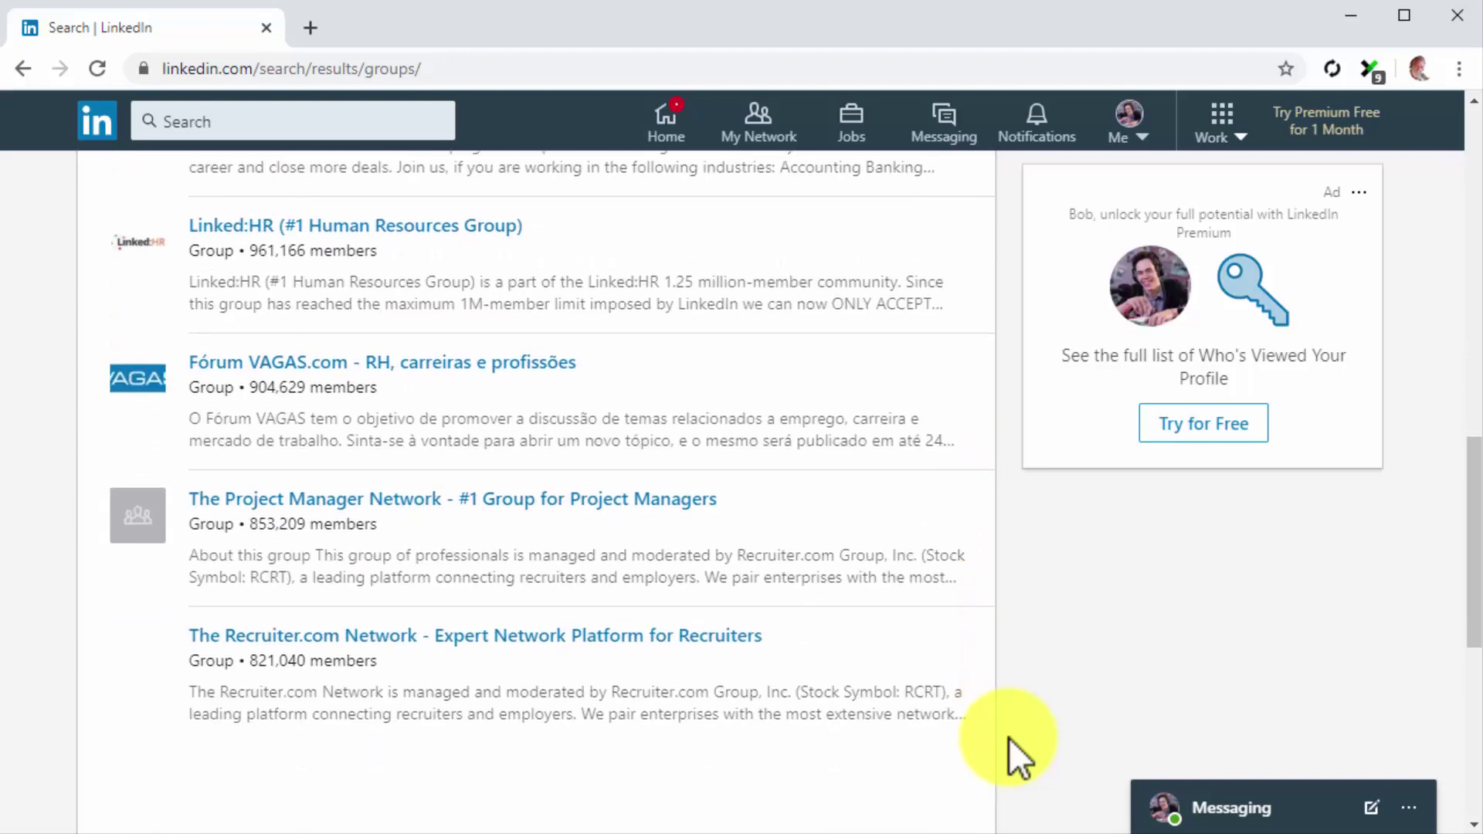
scroll(1009, 738, down, 1)
scroll(1010, 738, down, 1)
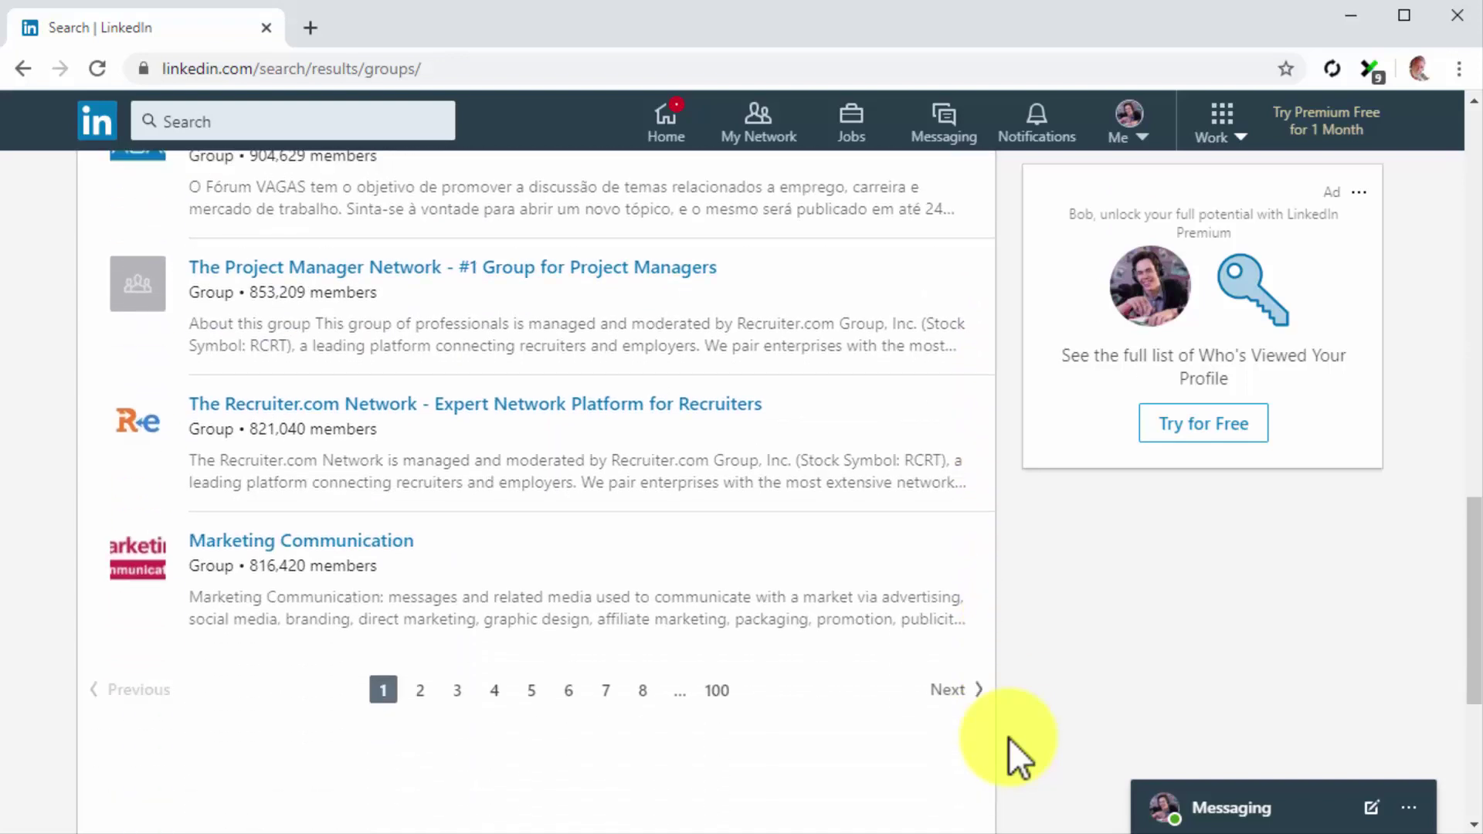